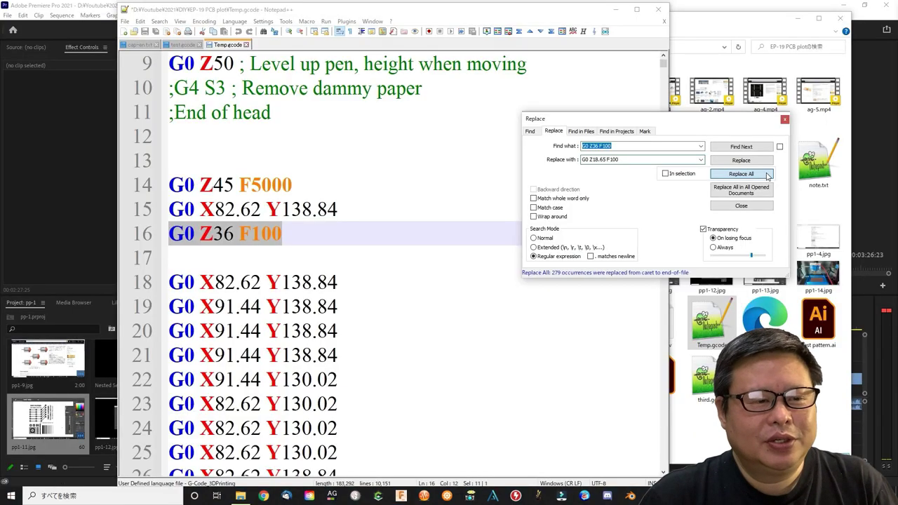
Replace all 279 occurrences of G0 Z36 F100 with G0 Z18.65 F100 in Temp.gcode.
{"action": "left_click", "coordinate": [741, 173]}
{"action": "left_click", "coordinate": [273, 112]}
{"action": "scroll", "coordinate": [162, 66], "scroll_direction": "up", "scroll_amount": 3}
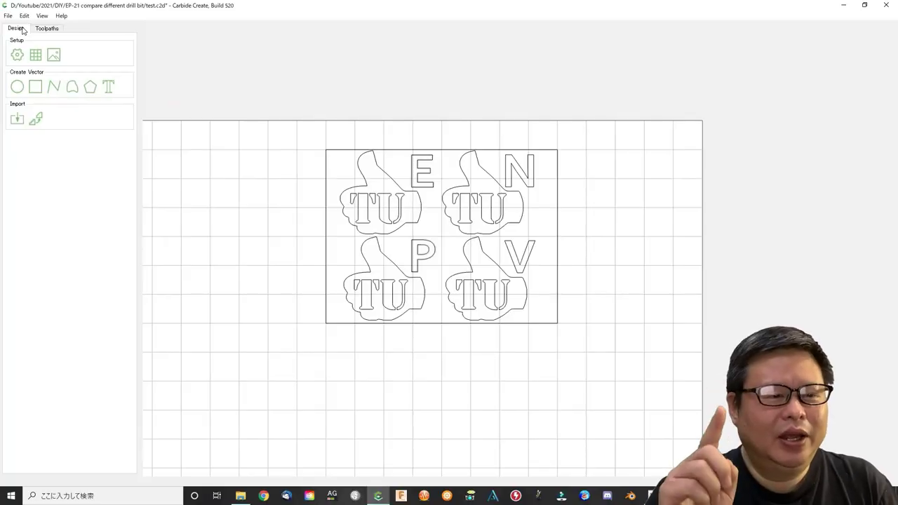
Review Job Setup, keeping Bottom as zero height and Shapeoko 3 as the machine.
{"action": "left_click", "coordinate": [17, 54]}
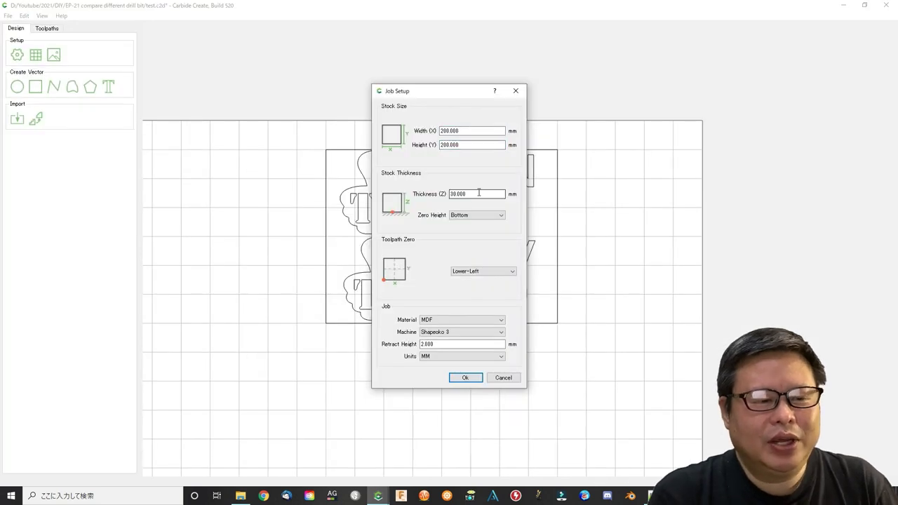
{"action": "left_click", "coordinate": [499, 214]}
{"action": "left_click", "coordinate": [496, 228]}
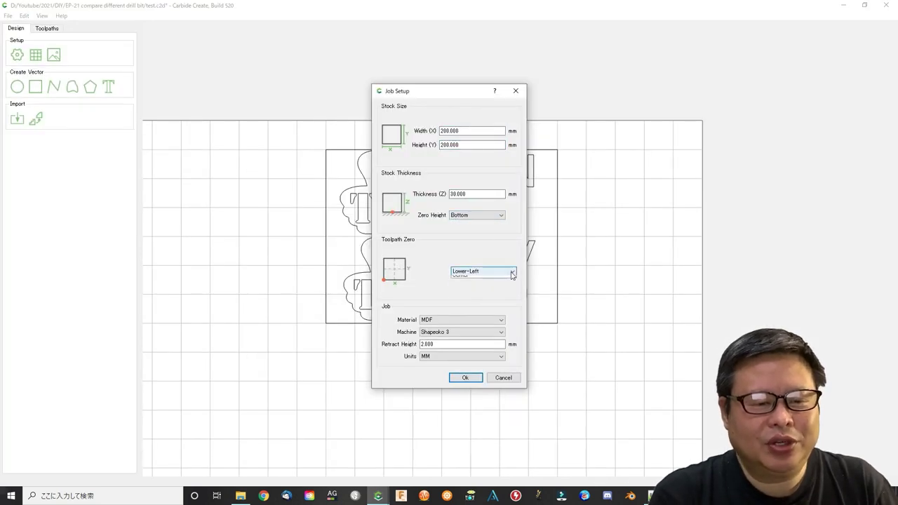
{"action": "left_click", "coordinate": [502, 332]}
{"action": "left_click", "coordinate": [491, 339]}
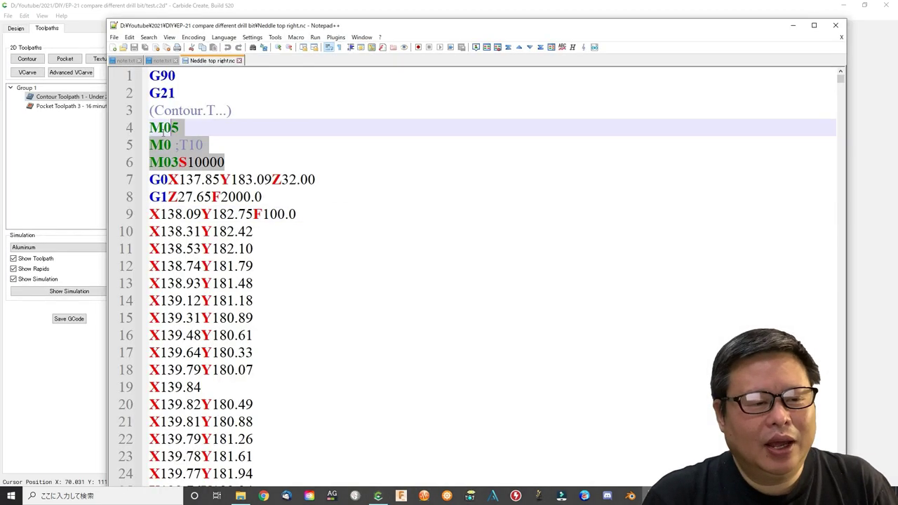
Delete the header and blank lines so Neddle top right.nc starts at G0 X137.85.
{"action": "key", "text": "Delete"}
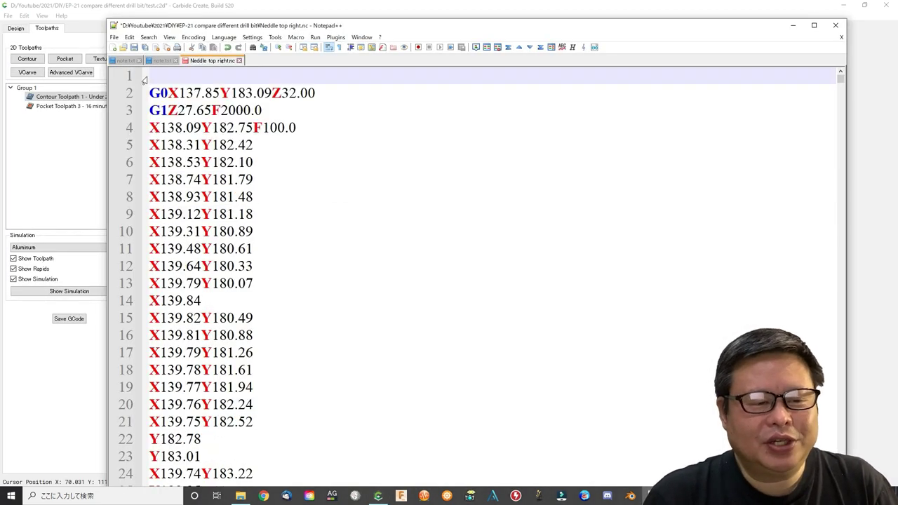
{"action": "key", "text": "Delete"}
{"action": "key", "text": "Down"}
{"action": "left_click_drag", "start_coordinate": [840, 80], "coordinate": [841, 178]}
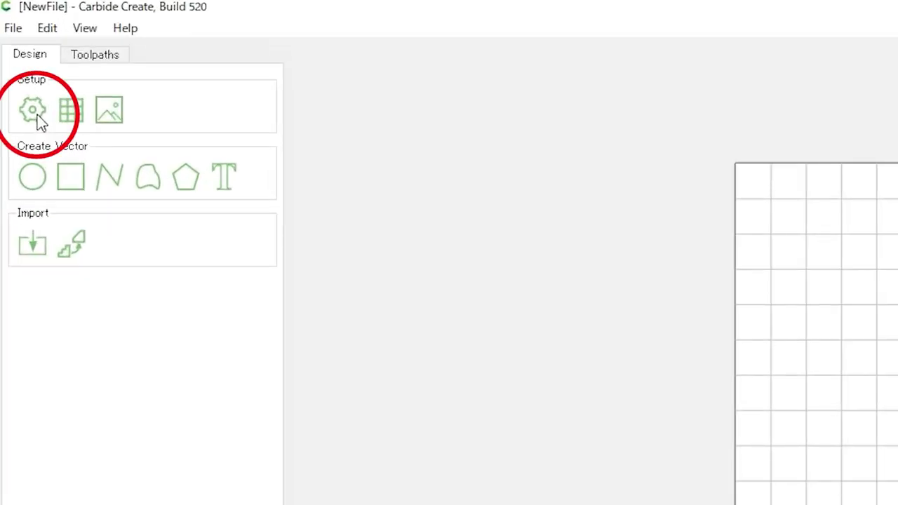
Set the stock to 200 × 200 mm with a 26.2 mm thickness.
{"action": "left_click", "coordinate": [37, 115]}
{"action": "double_click", "coordinate": [467, 131]}
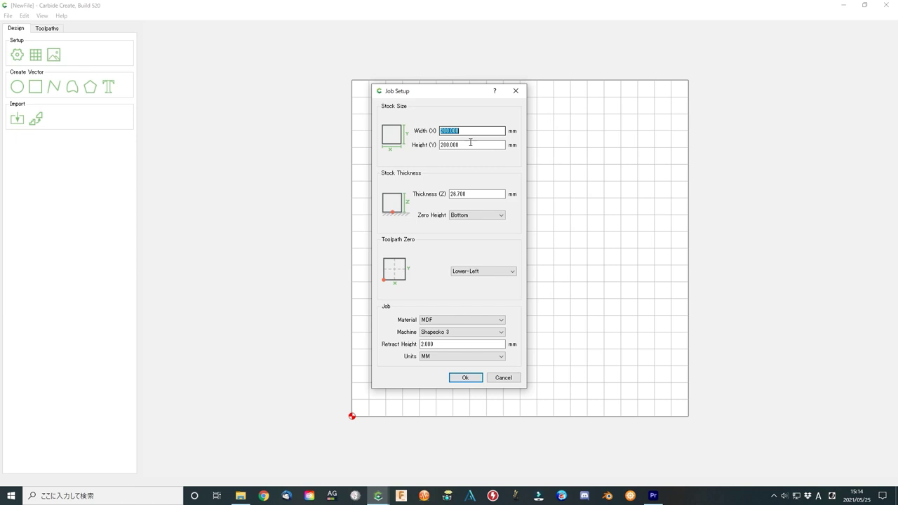
{"action": "triple_click", "coordinate": [470, 144]}
{"action": "left_click", "coordinate": [478, 194]}
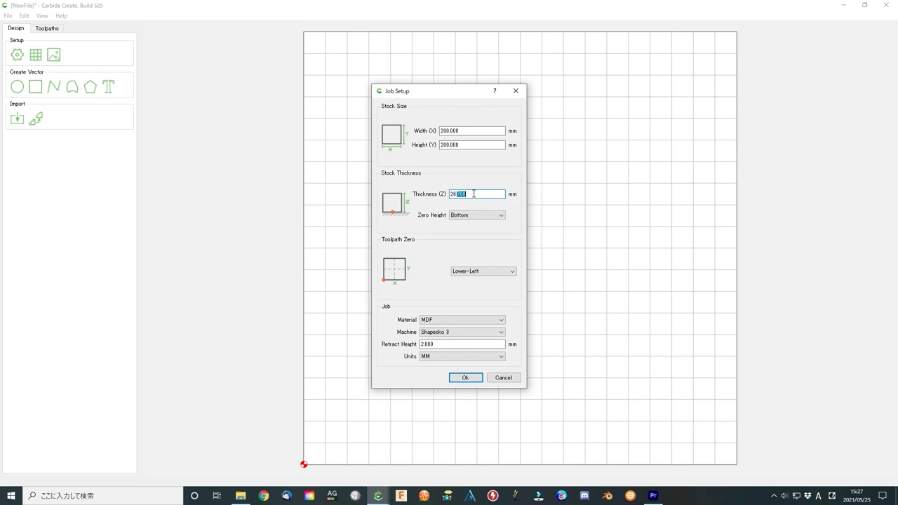
{"action": "double_click", "coordinate": [474, 194]}
Keep Bottom zero, Lower-Left origin, MDF, Shapeoko 3, 2.000 retract and millimetre units.
{"action": "left_click", "coordinate": [502, 218]}
{"action": "left_click", "coordinate": [501, 218]}
{"action": "left_click", "coordinate": [513, 273]}
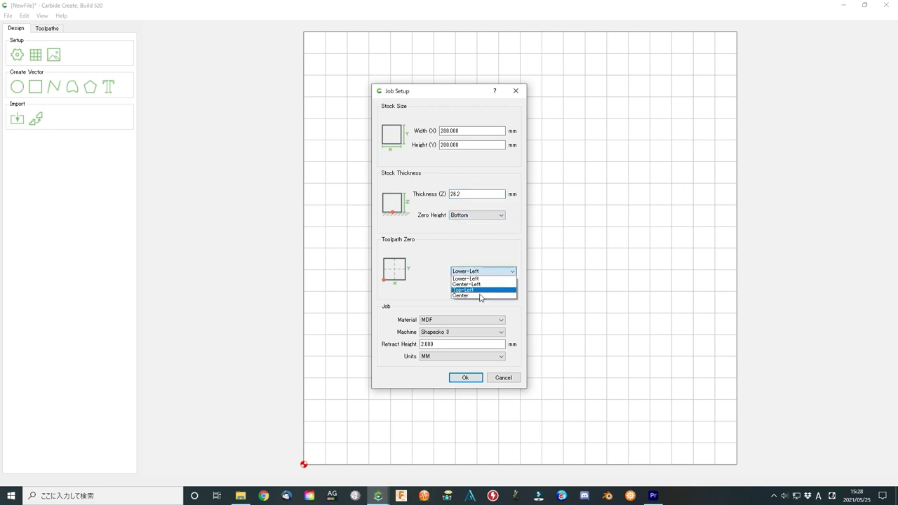
{"action": "left_click", "coordinate": [484, 279]}
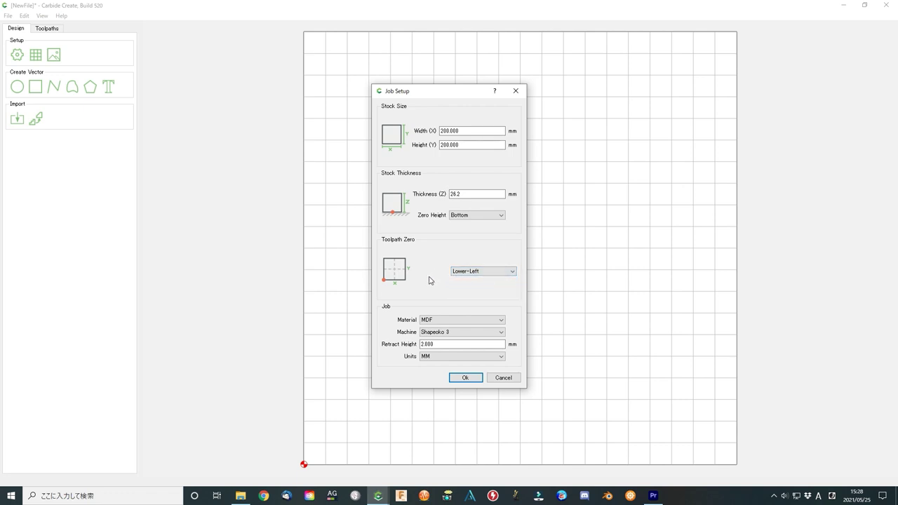
{"action": "left_click", "coordinate": [501, 321]}
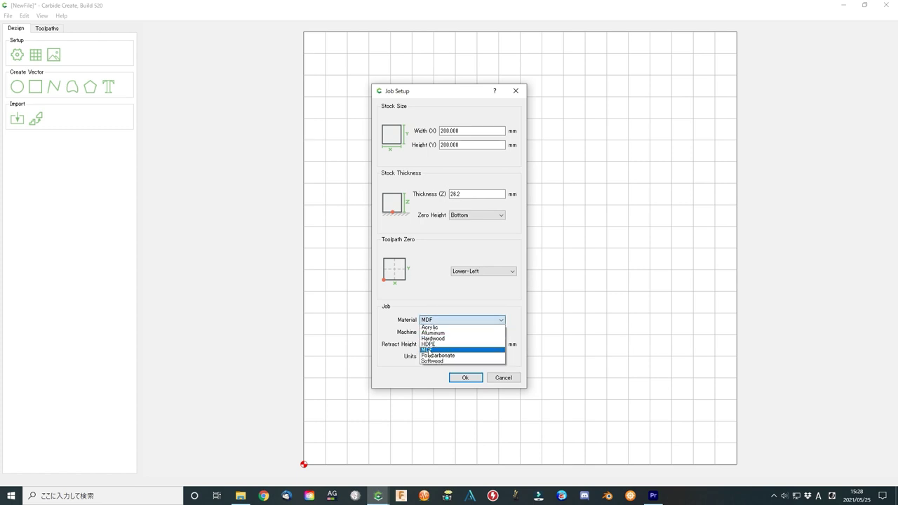
{"action": "left_click", "coordinate": [428, 349]}
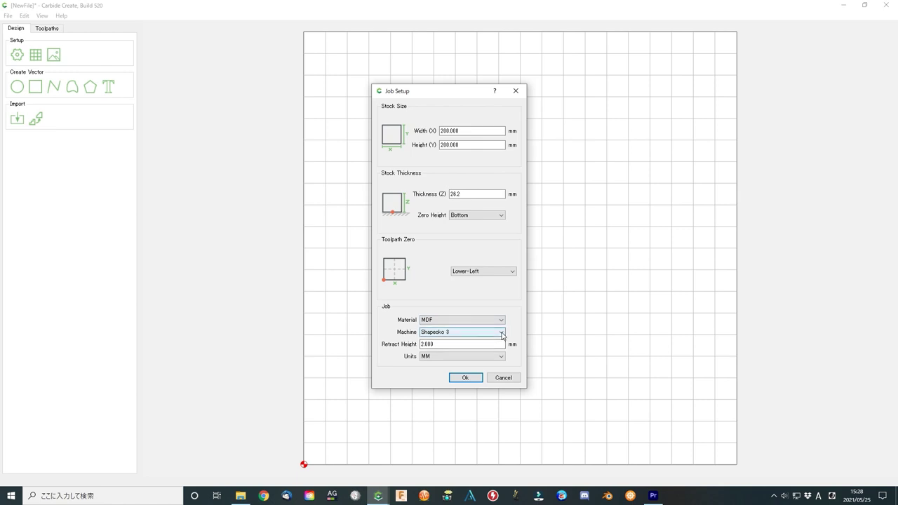
{"action": "left_click", "coordinate": [501, 333]}
{"action": "left_click", "coordinate": [502, 337]}
{"action": "left_click", "coordinate": [473, 344]}
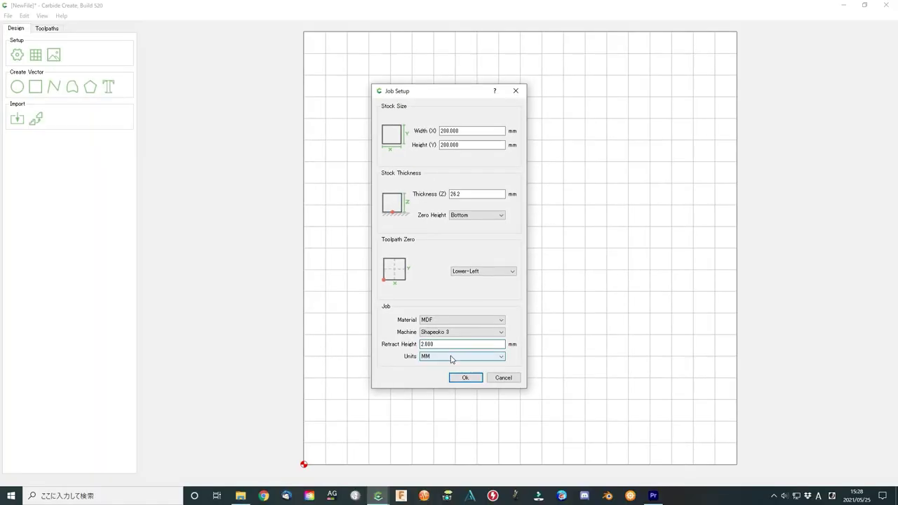
{"action": "left_click", "coordinate": [455, 426]}
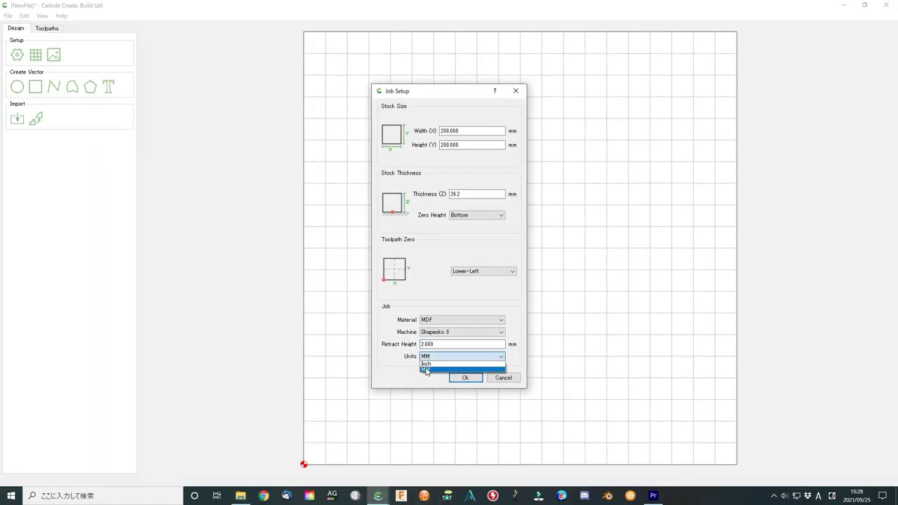
{"action": "left_click", "coordinate": [433, 369]}
Apply the job setup and confirm the 10 mm grid spacing.
{"action": "left_click", "coordinate": [465, 379]}
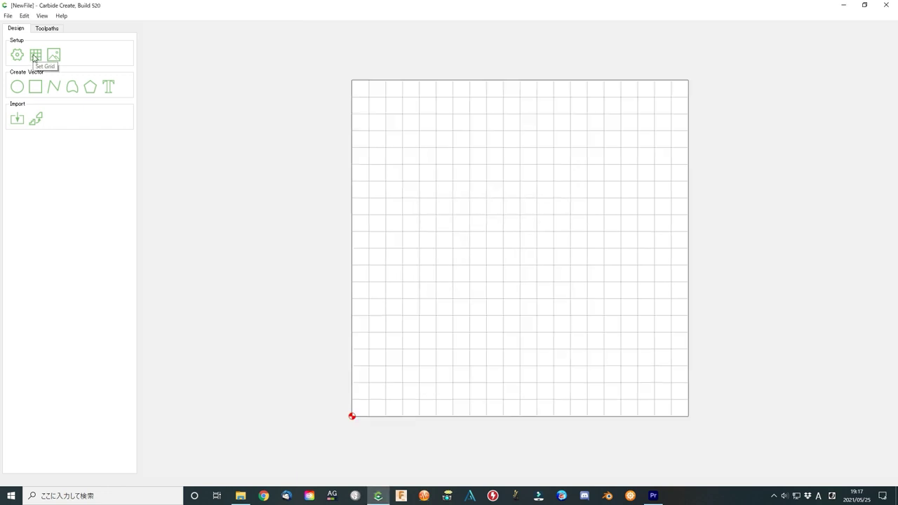
{"action": "left_click", "coordinate": [33, 56]}
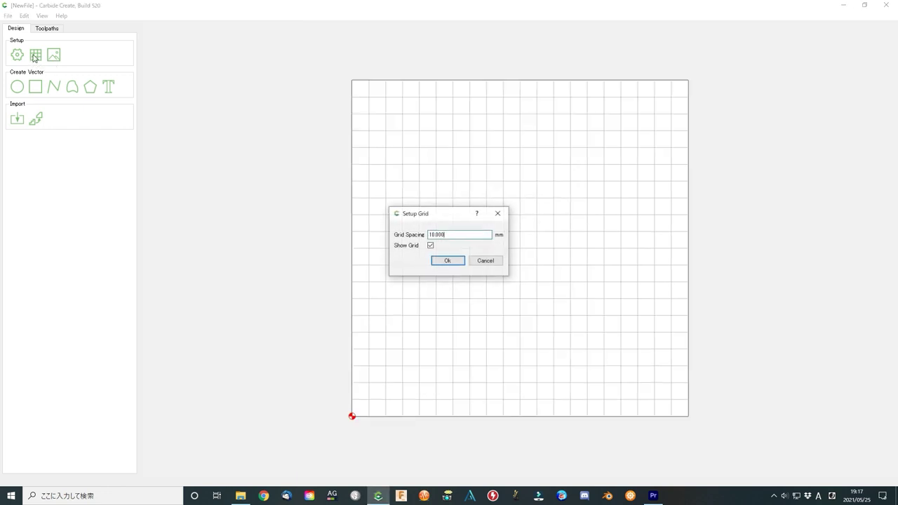
{"action": "left_click", "coordinate": [451, 263]}
Load good.png as the background image at 0.2 scale.
{"action": "left_click", "coordinate": [52, 55]}
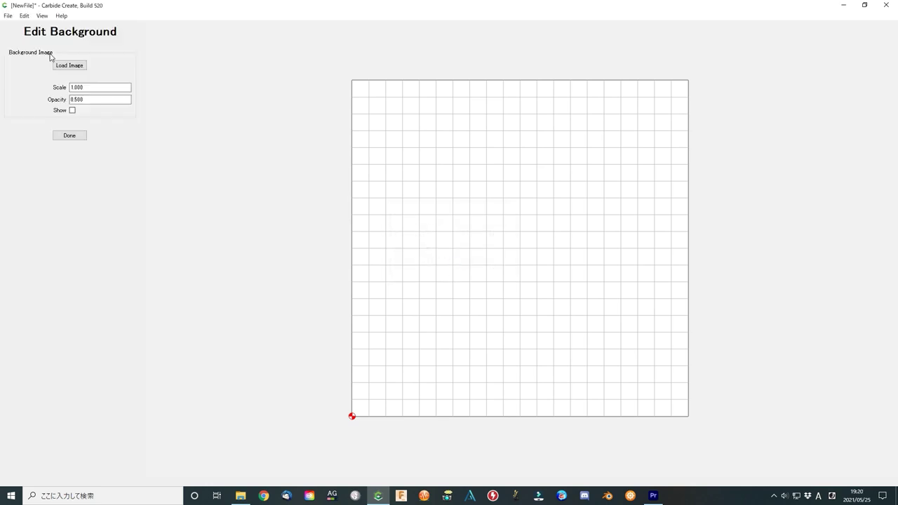
{"action": "left_click", "coordinate": [70, 65]}
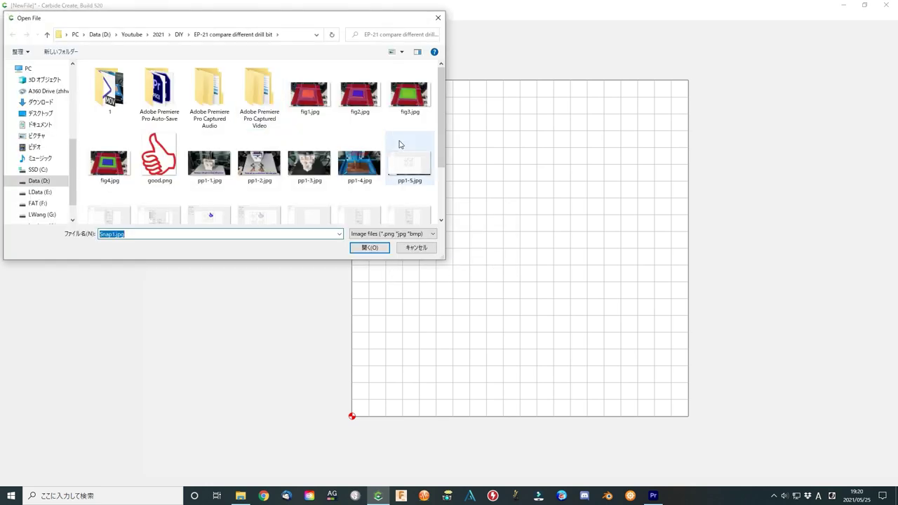
{"action": "left_click", "coordinate": [159, 162]}
{"action": "left_click", "coordinate": [370, 246]}
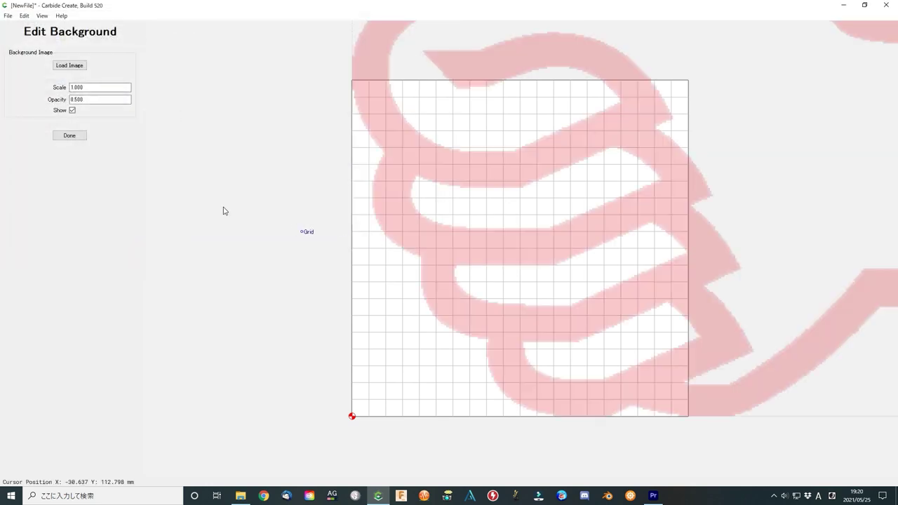
{"action": "scroll", "coordinate": [451, 231], "scroll_direction": "up", "scroll_amount": 1}
{"action": "scroll", "coordinate": [451, 231], "scroll_direction": "down", "scroll_amount": 5}
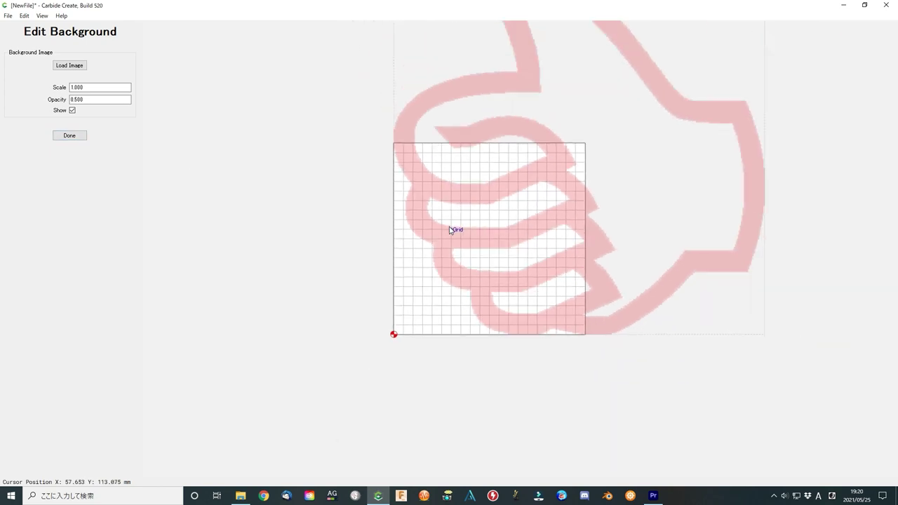
{"action": "scroll", "coordinate": [451, 230], "scroll_direction": "down", "scroll_amount": 1}
{"action": "left_click", "coordinate": [80, 87]}
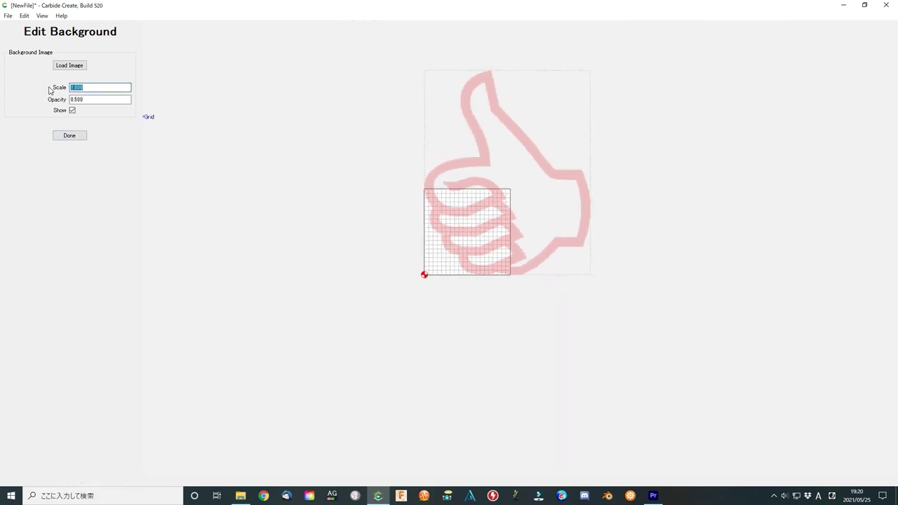
{"action": "left_click", "coordinate": [102, 99]}
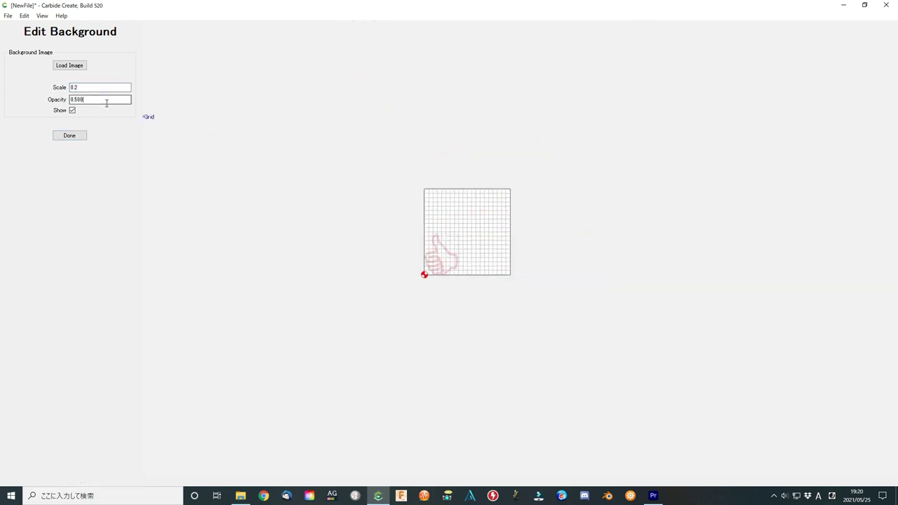
{"action": "left_click", "coordinate": [75, 136]}
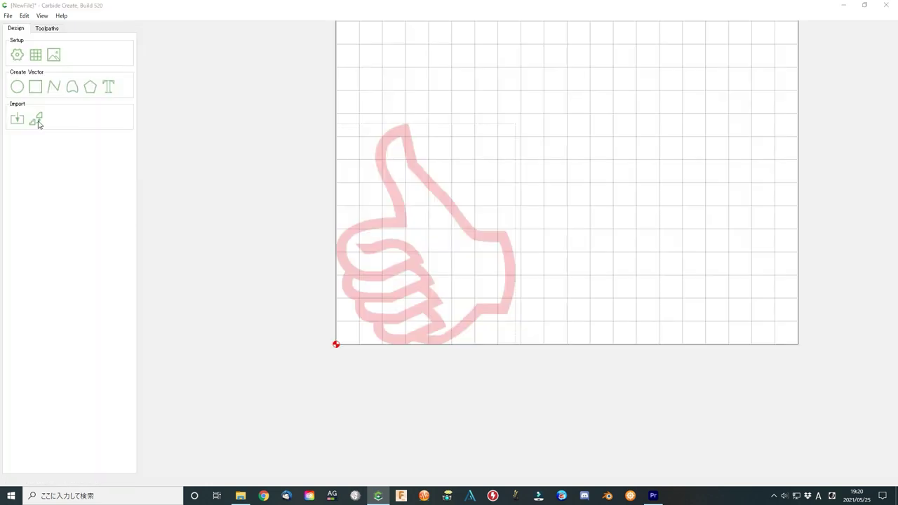
Trace the thumbs-up image into vector outlines and add them to the design.
{"action": "left_click", "coordinate": [37, 121]}
{"action": "left_click", "coordinate": [110, 156]}
{"action": "double_click", "coordinate": [160, 155]}
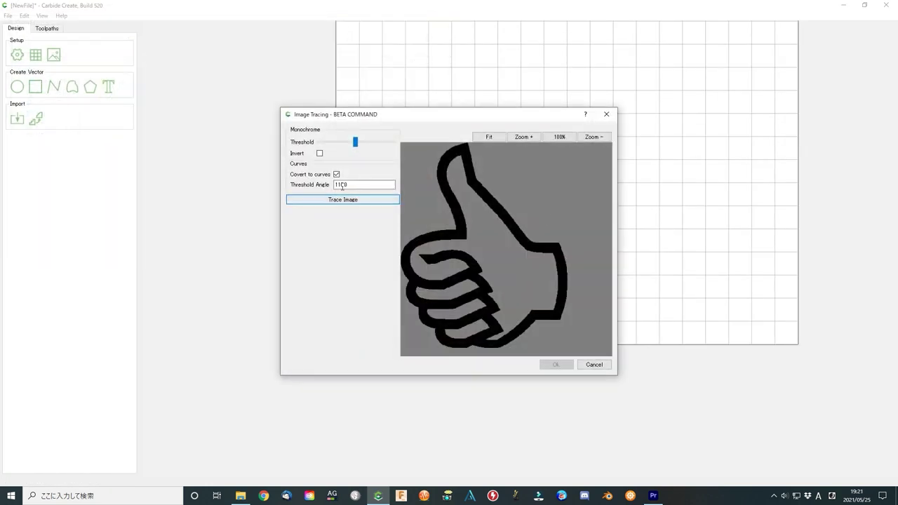
{"action": "left_click", "coordinate": [331, 199]}
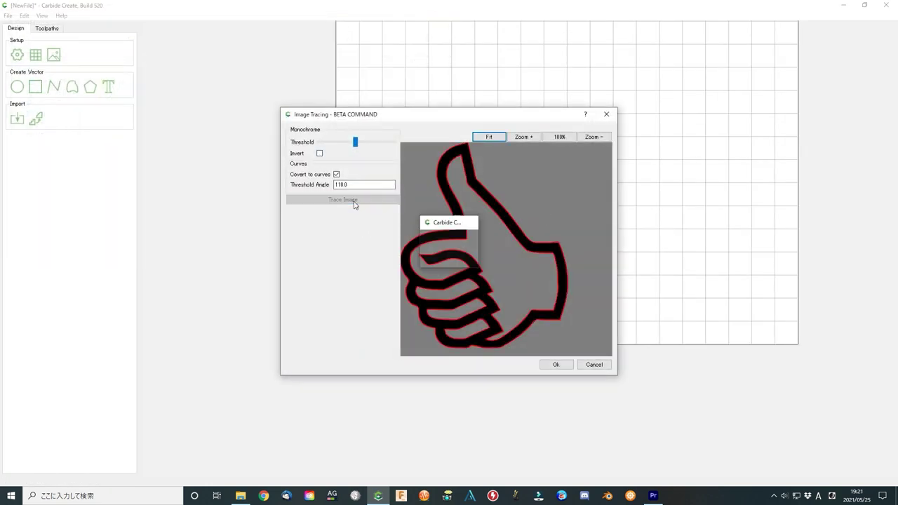
{"action": "left_click", "coordinate": [557, 365]}
{"action": "scroll", "coordinate": [637, 218], "scroll_direction": "up", "scroll_amount": 1}
{"action": "scroll", "coordinate": [637, 218], "scroll_direction": "down", "scroll_amount": 4}
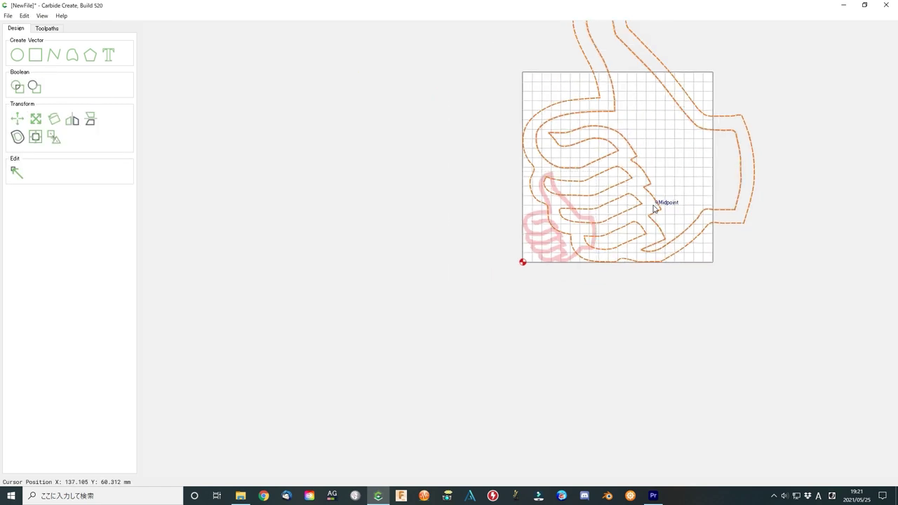
Delete the inner-stroke nodes, leaving only the outer thumbs-up outline.
{"action": "left_click", "coordinate": [517, 235]}
{"action": "left_click", "coordinate": [517, 235]}
{"action": "double_click", "coordinate": [517, 235]}
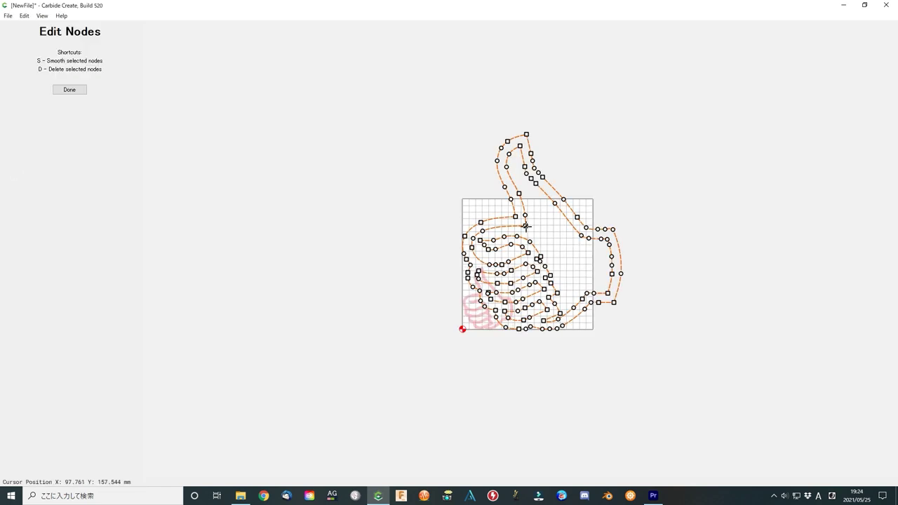
{"action": "key", "text": "d"}
{"action": "key", "text": "d"}
{"action": "key", "text": "d"}
{"action": "key", "text": "d"}
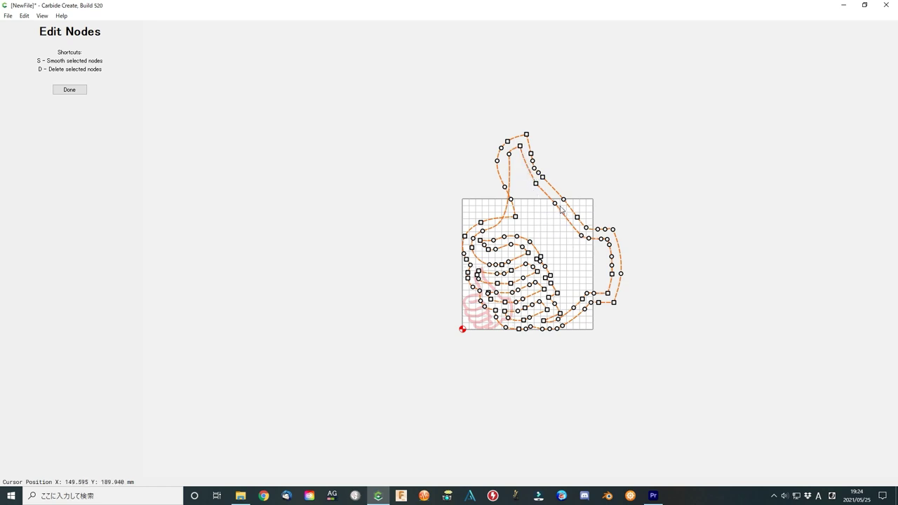
{"action": "key", "text": "d"}
{"action": "key", "text": "d"}
{"action": "key", "text": "d"}
{"action": "key", "text": "d"}
{"action": "key", "text": "d"}
{"action": "key", "text": "d"}
{"action": "key", "text": "d"}
{"action": "key", "text": "d"}
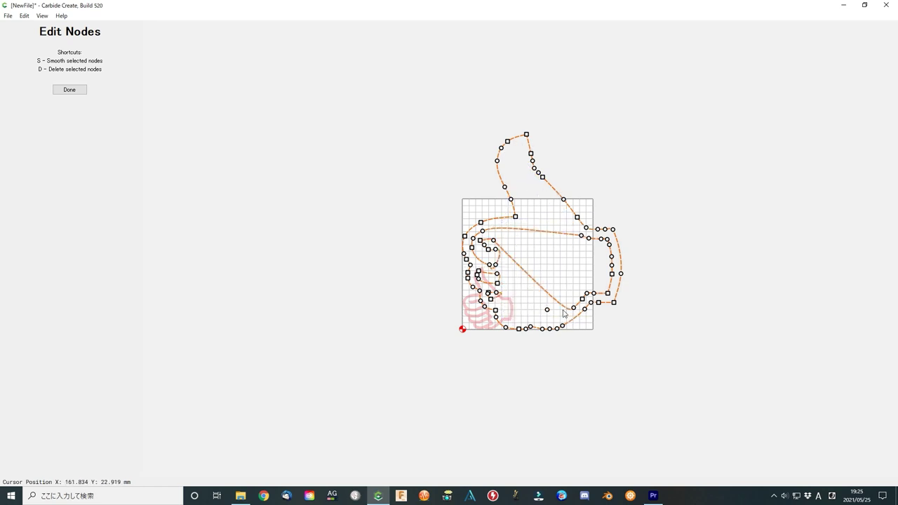
{"action": "key", "text": "d"}
{"action": "key", "text": "d"}
{"action": "key", "text": "d"}
{"action": "key", "text": "d"}
{"action": "key", "text": "d"}
{"action": "key", "text": "d"}
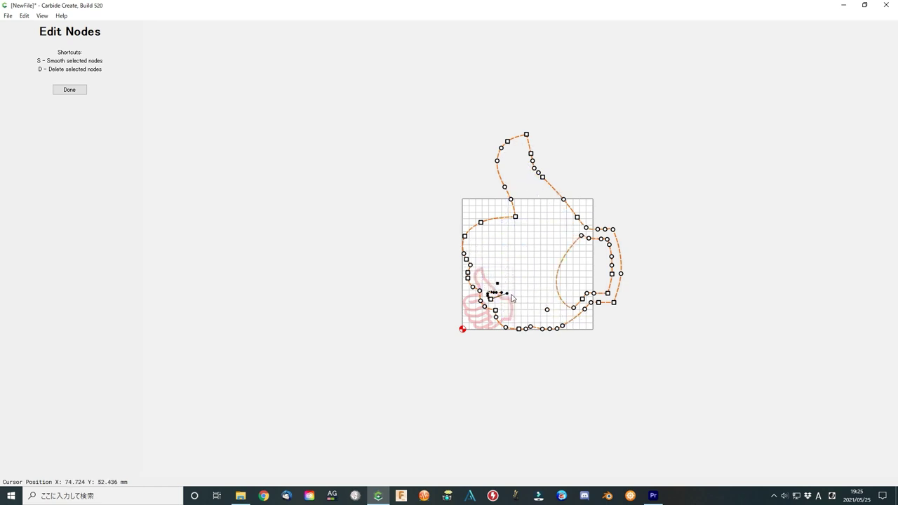
{"action": "key", "text": "d"}
{"action": "key", "text": "d"}
{"action": "key", "text": "d"}
{"action": "key", "text": "d"}
{"action": "key", "text": "d"}
{"action": "key", "text": "d"}
{"action": "key", "text": "d"}
{"action": "key", "text": "d"}
{"action": "key", "text": "d"}
Scale the thumb outline down toward its bottom-left corner.
{"action": "key", "text": "Escape"}
{"action": "left_click", "coordinate": [517, 224]}
{"action": "left_click", "coordinate": [34, 121]}
{"action": "left_click_drag", "start_coordinate": [619, 134], "coordinate": [505, 274]}
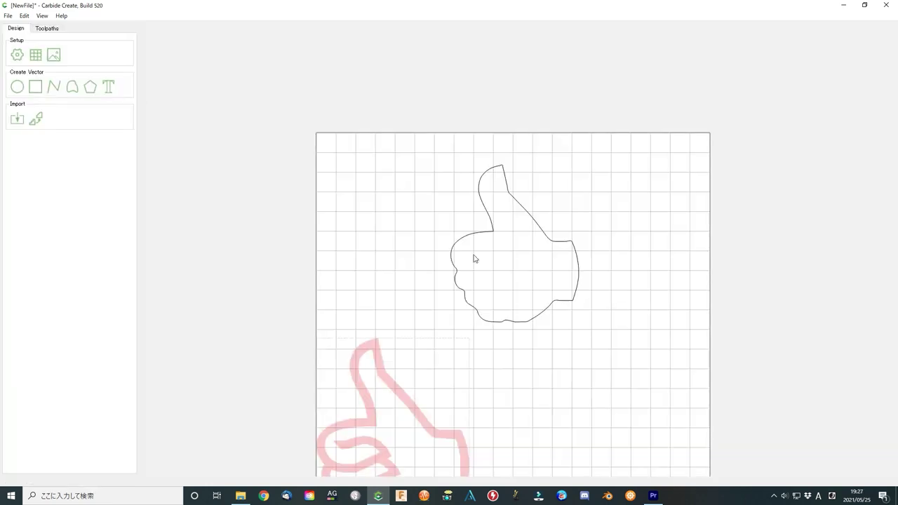
Add the text 'TU' in Corbel - Bold at height 20 inside the thumb.
{"action": "left_click", "coordinate": [108, 87]}
{"action": "left_click_drag", "start_coordinate": [28, 66], "coordinate": [2, 66]}
{"action": "left_click", "coordinate": [132, 55]}
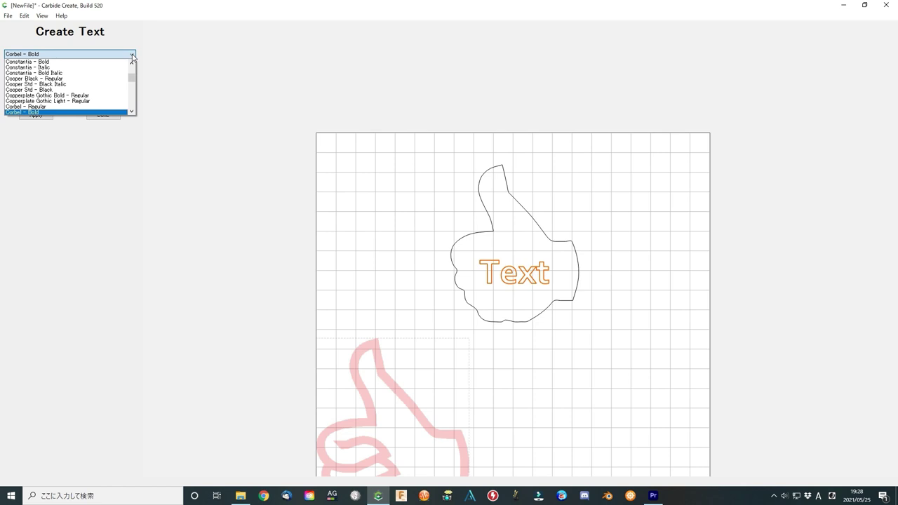
{"action": "left_click", "coordinate": [50, 112]}
{"action": "key", "text": "Tab"}
{"action": "type", "text": "20"}
{"action": "left_click", "coordinate": [100, 115]}
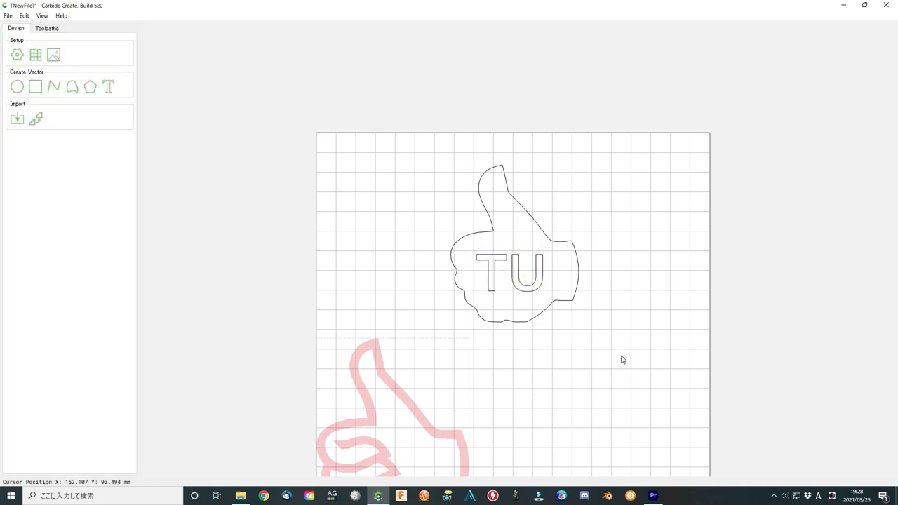
Select the thumb and TU together and scale them down.
{"action": "key", "text": "ctrl+a"}
{"action": "key", "text": "s"}
{"action": "left_click_drag", "start_coordinate": [577, 319], "coordinate": [520, 251]}
Lower the thumb and TU on the stock and frame the E, N, P, V designs.
{"action": "left_click", "coordinate": [439, 161]}
{"action": "left_click_drag", "start_coordinate": [475, 176], "coordinate": [483, 246]}
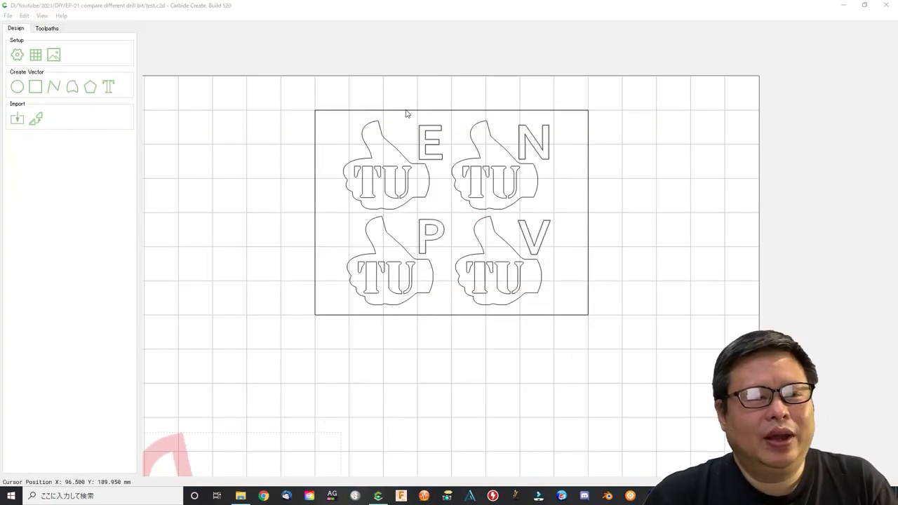
{"action": "left_click", "coordinate": [405, 111]}
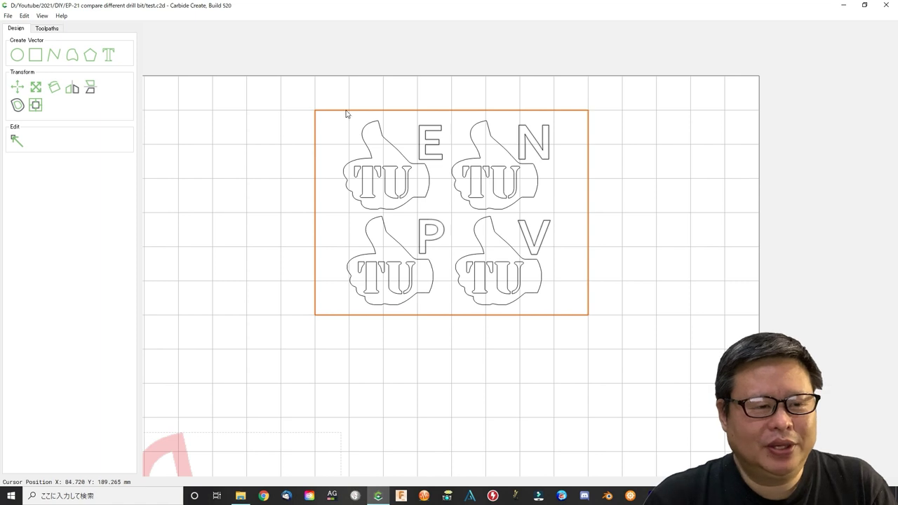
{"action": "scroll", "coordinate": [348, 102], "scroll_direction": "up", "scroll_amount": 3}
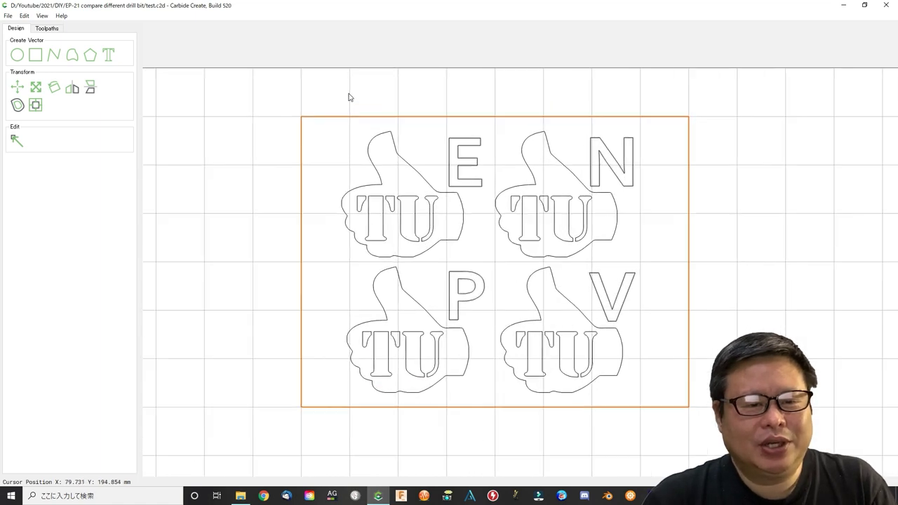
{"action": "right_click_drag", "start_coordinate": [710, 382], "coordinate": [672, 362]}
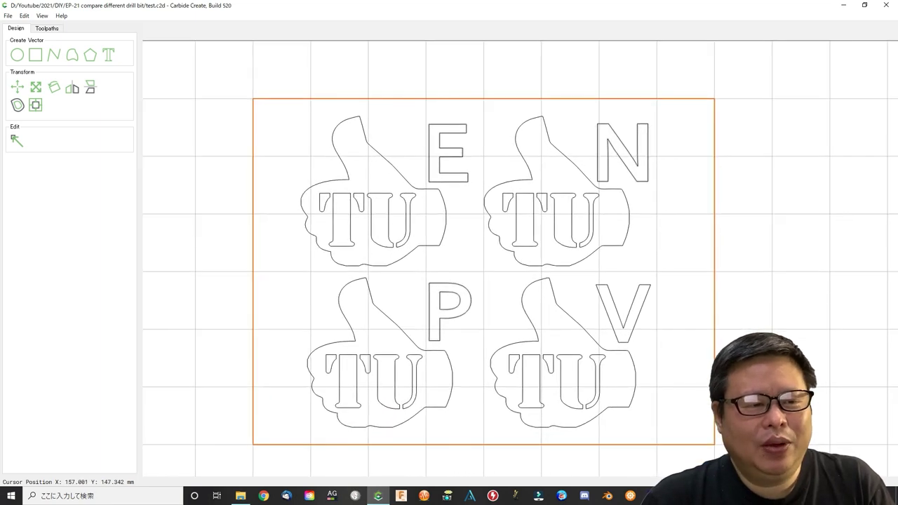
{"action": "left_click", "coordinate": [440, 324]}
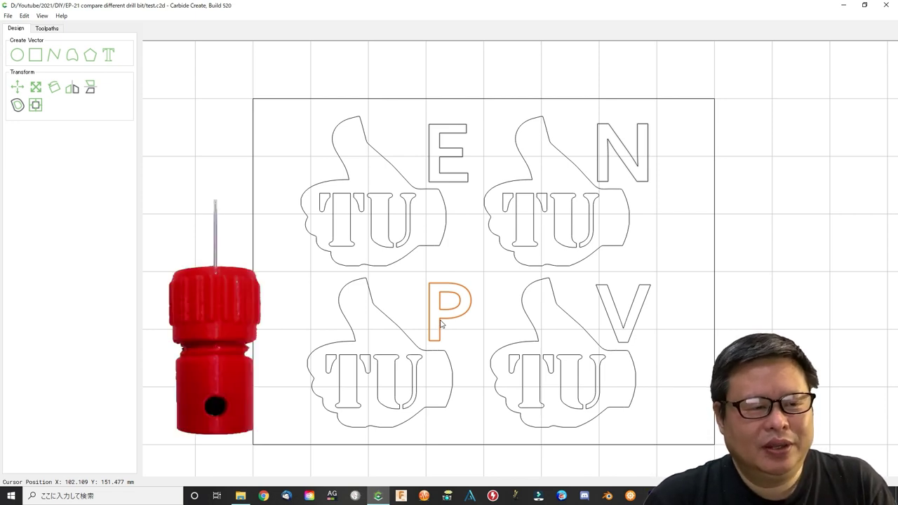
{"action": "left_click", "coordinate": [613, 302]}
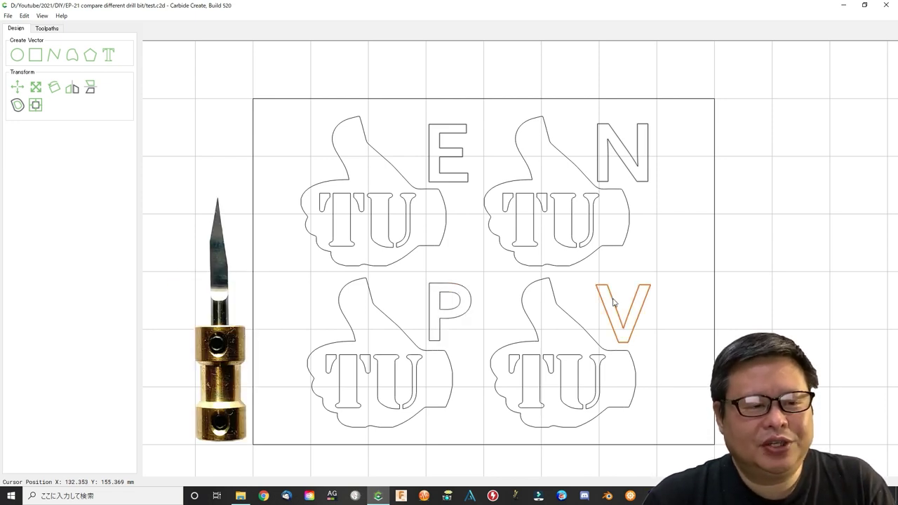
{"action": "left_click", "coordinate": [441, 161]}
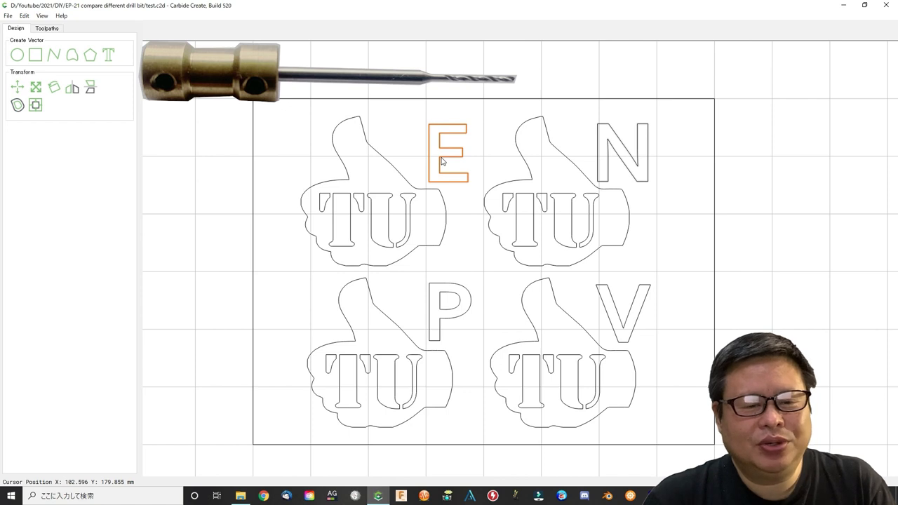
{"action": "left_click", "coordinate": [642, 175]}
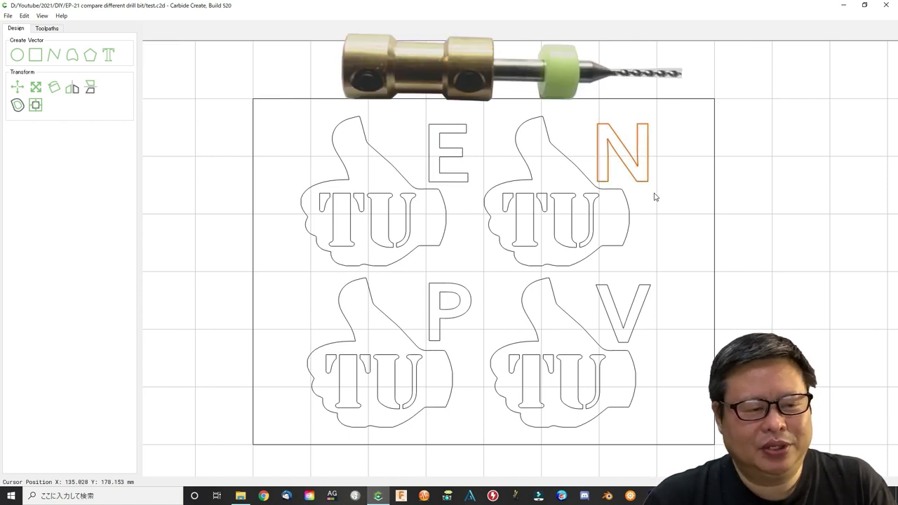
{"action": "left_click", "coordinate": [654, 198]}
{"action": "left_click", "coordinate": [24, 15]}
{"action": "left_click", "coordinate": [67, 71]}
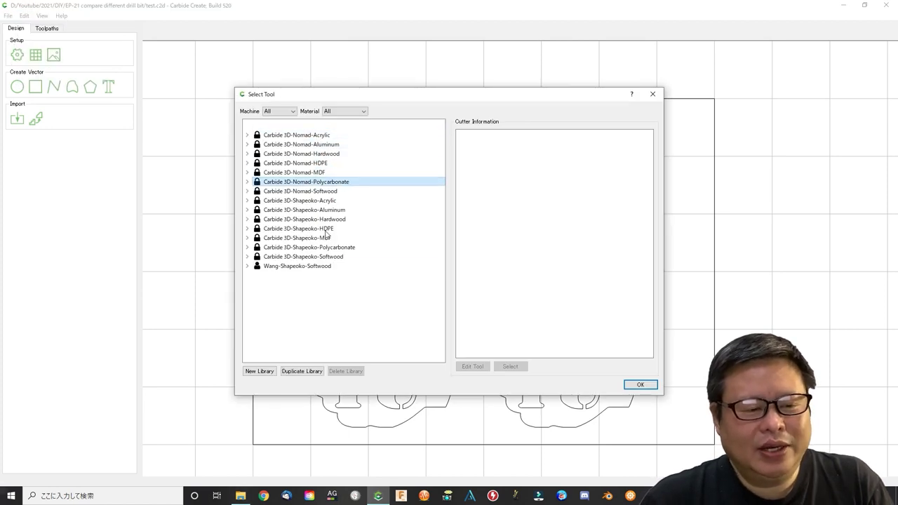
List tool libraries for all machines and materials and expand the custom softwood library.
{"action": "left_click", "coordinate": [294, 113]}
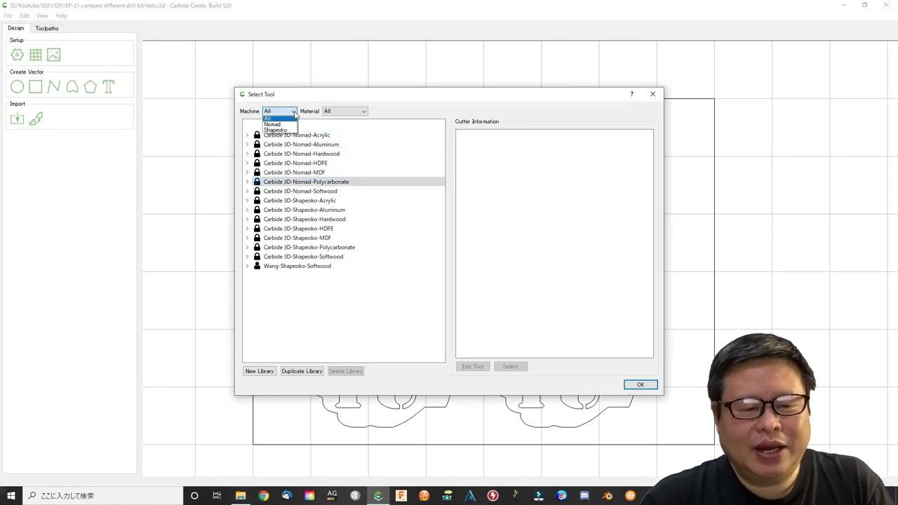
{"action": "left_click", "coordinate": [294, 115]}
{"action": "left_click", "coordinate": [364, 112]}
{"action": "left_click", "coordinate": [334, 118]}
{"action": "left_click", "coordinate": [248, 265]}
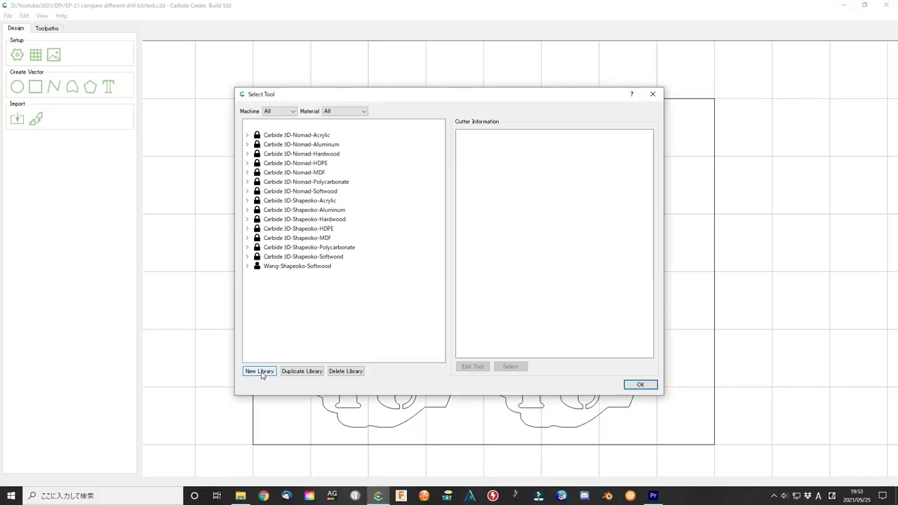
Create a Nomad MDF tool library and start a new tool in its End Mills group.
{"action": "left_click", "coordinate": [258, 369]}
{"action": "left_click", "coordinate": [421, 211]}
{"action": "left_click", "coordinate": [428, 240]}
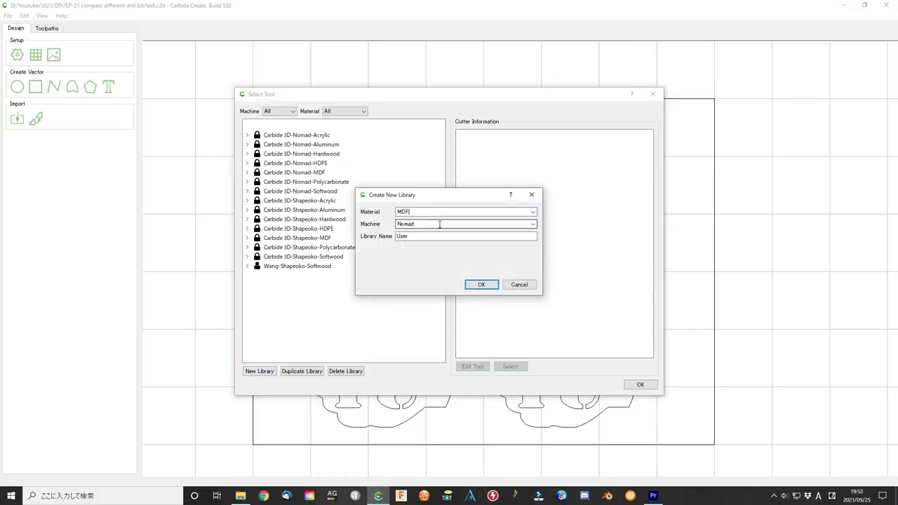
{"action": "left_click", "coordinate": [478, 284]}
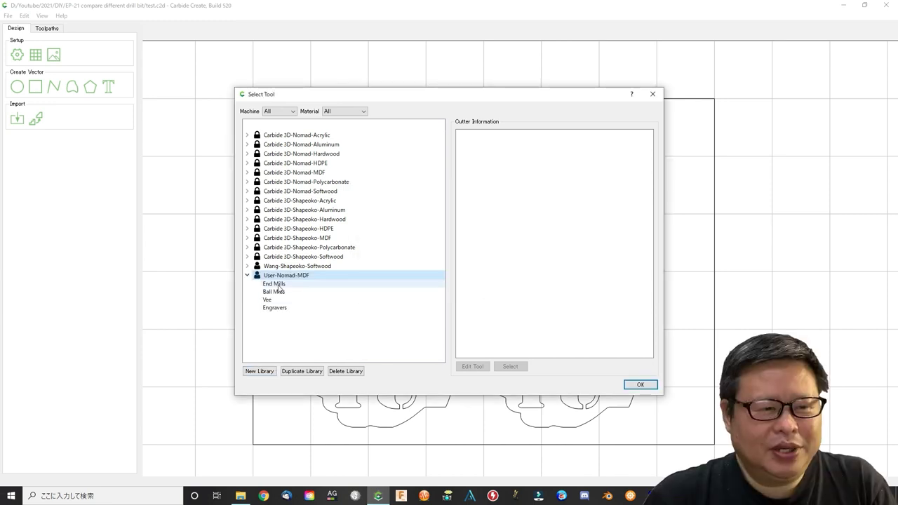
{"action": "left_click", "coordinate": [279, 284]}
{"action": "right_click", "coordinate": [280, 281]}
Add a new millimetre end mill named Office Pin.
{"action": "mouse_move", "coordinate": [308, 280]}
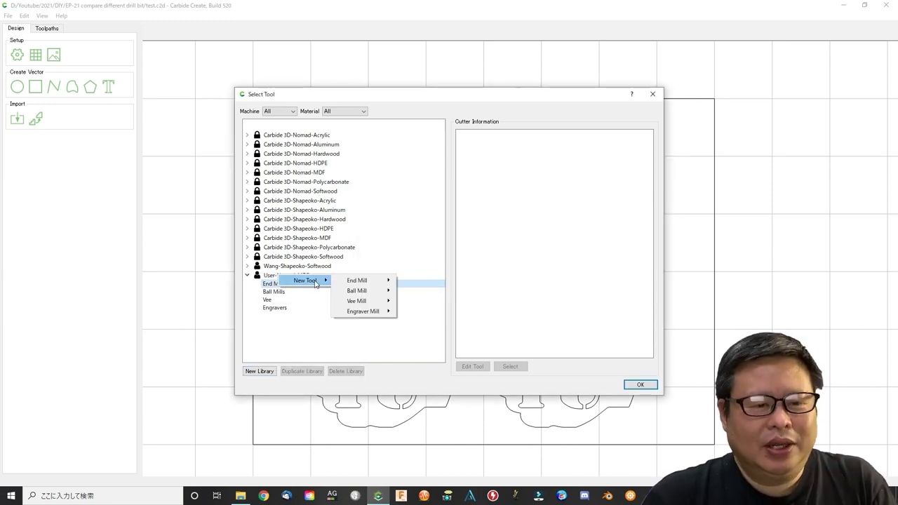
{"action": "mouse_move", "coordinate": [353, 282]}
{"action": "left_click", "coordinate": [413, 291]}
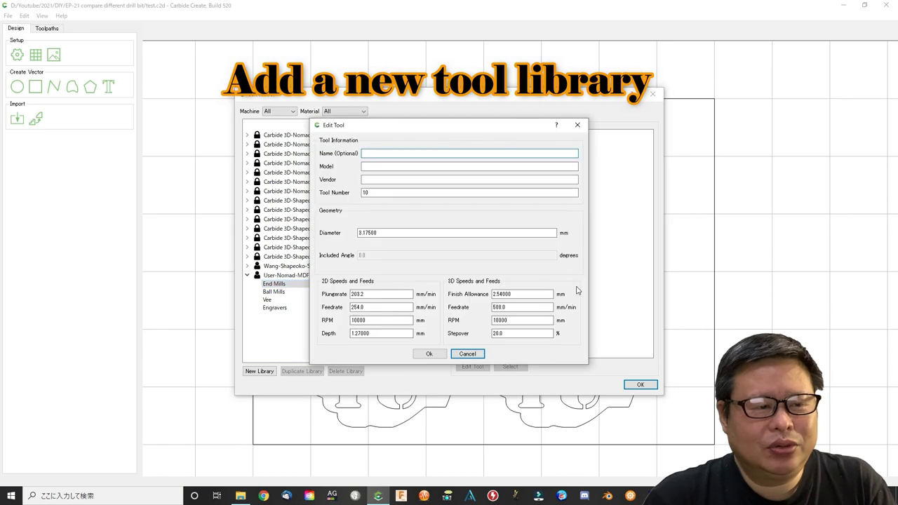
{"action": "left_click_drag", "start_coordinate": [422, 134], "coordinate": [484, 139]}
{"action": "type", "text": "Office Pin"}
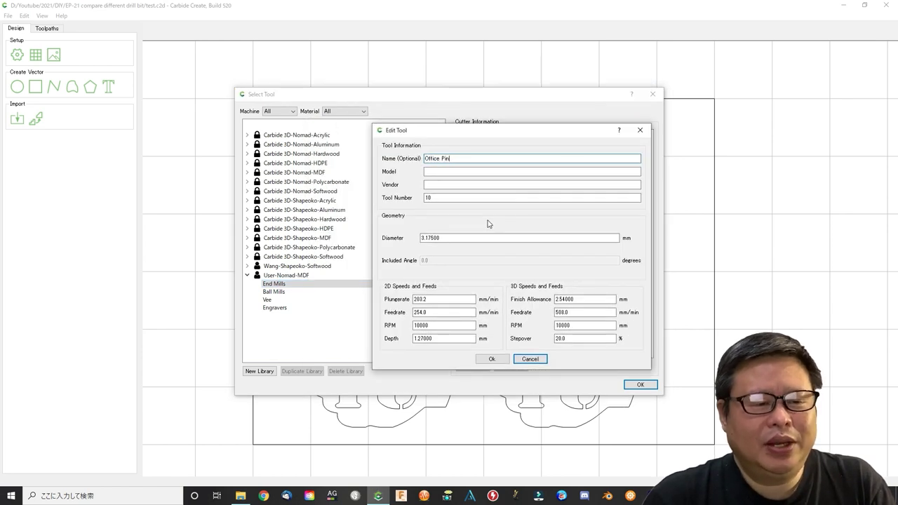
{"action": "left_click", "coordinate": [452, 171]}
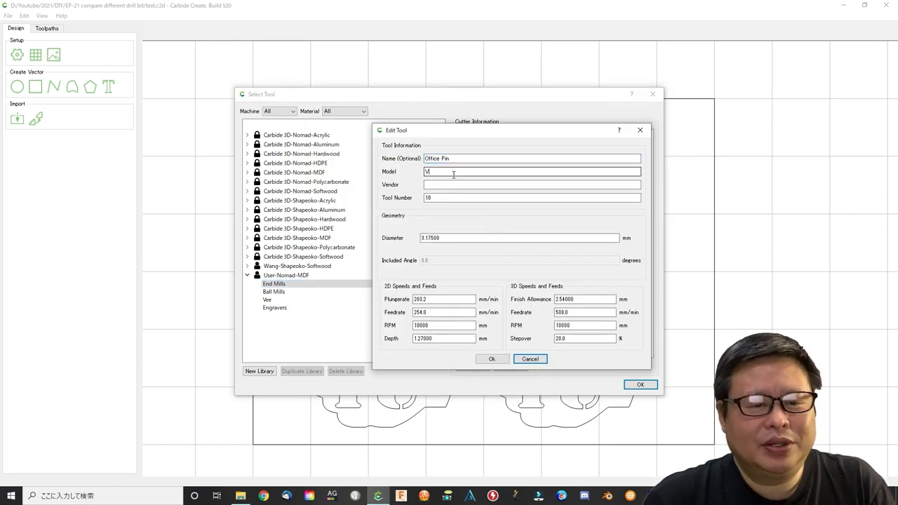
{"action": "left_click", "coordinate": [458, 184]}
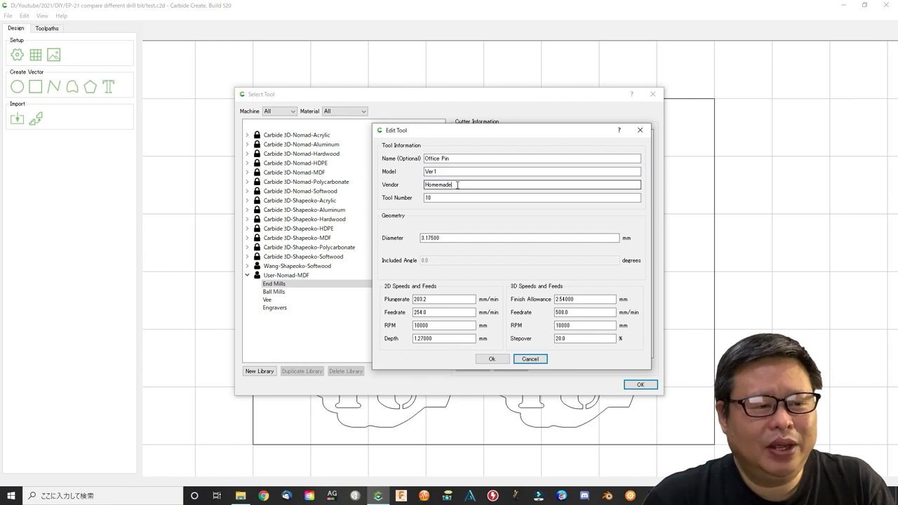
Give Office Pin 0.5 mm diameter, plunge 20, feedrate 100, 10000 RPM and 0.1 depth.
{"action": "double_click", "coordinate": [449, 238]}
{"action": "type", "text": "0.5"}
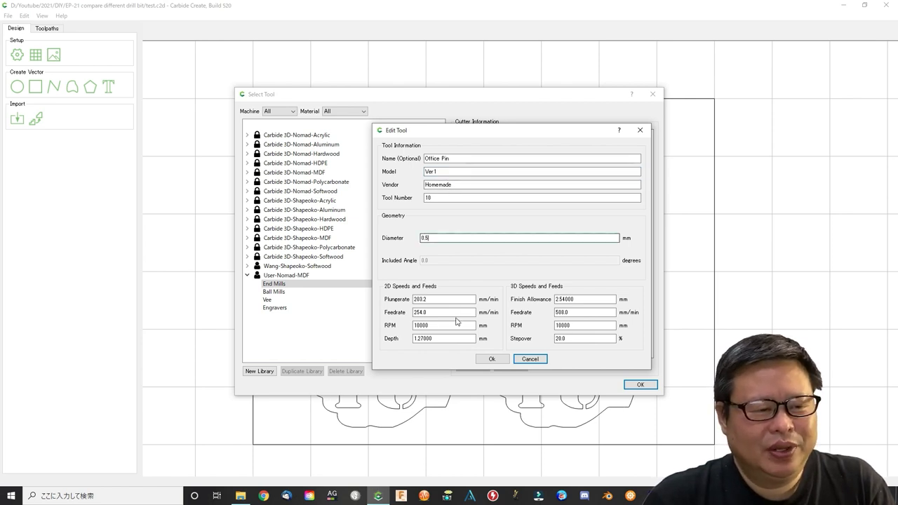
{"action": "left_click", "coordinate": [429, 298]}
{"action": "left_click", "coordinate": [437, 299]}
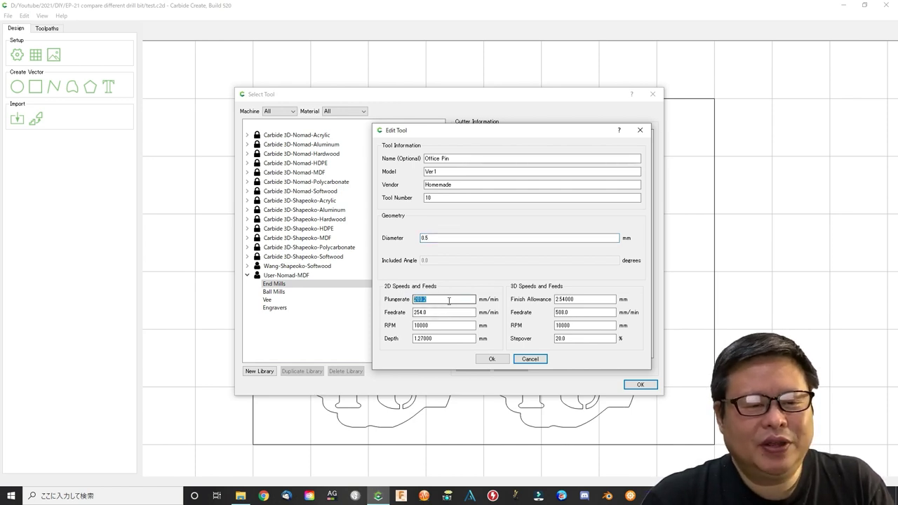
{"action": "type", "text": "2000"}
{"action": "key", "text": "Tab"}
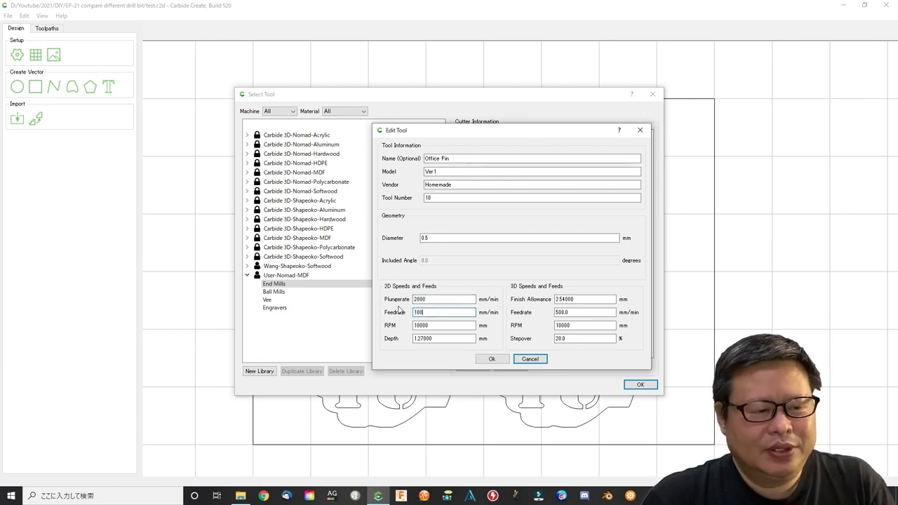
{"action": "type", "text": "100"}
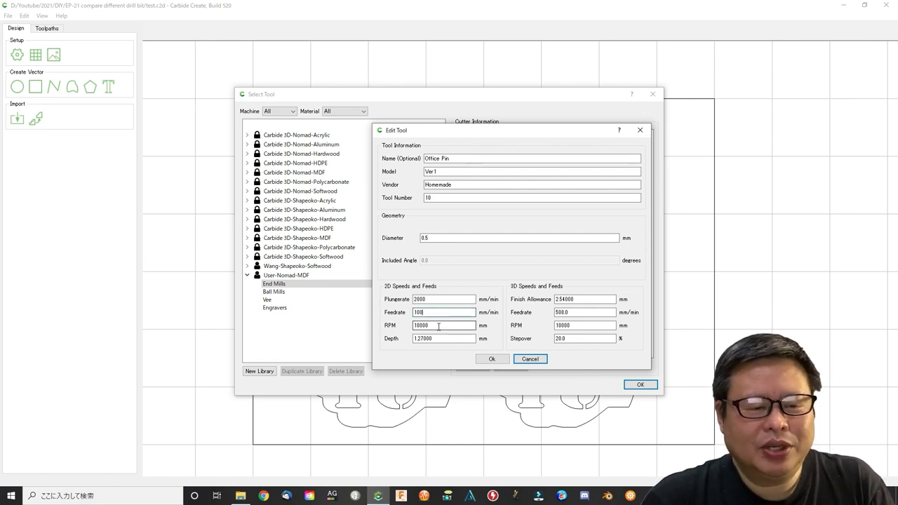
{"action": "left_click", "coordinate": [438, 326]}
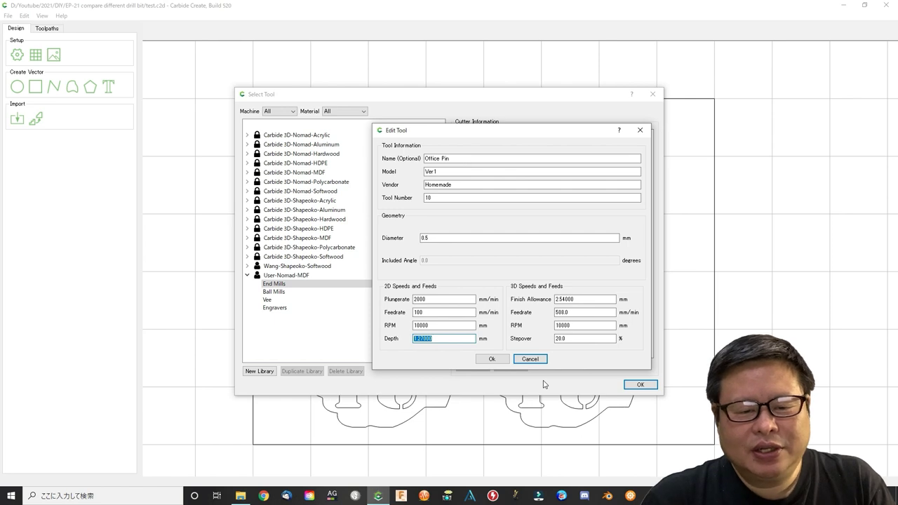
{"action": "type", "text": ".1"}
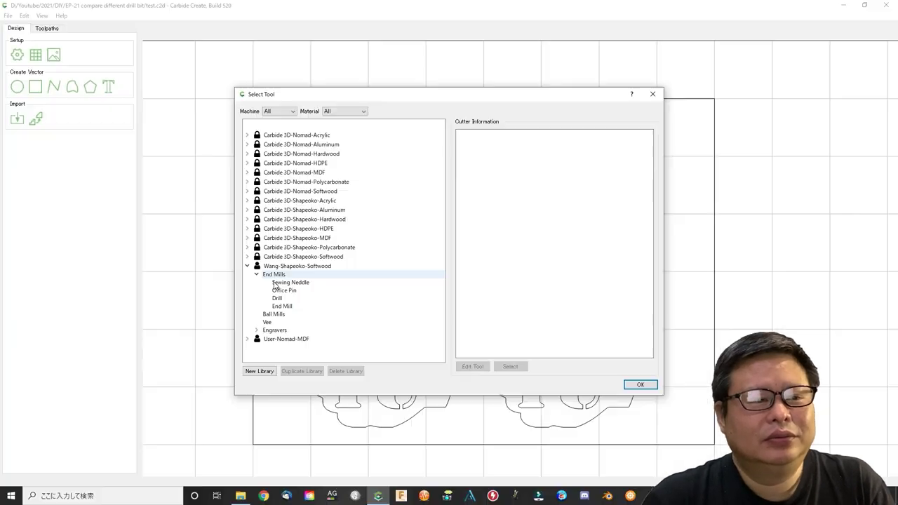
Review the Drill and End Mill tool settings, leaving them unchanged.
{"action": "key", "text": "Down"}
{"action": "key", "text": "Down"}
{"action": "key", "text": "Down"}
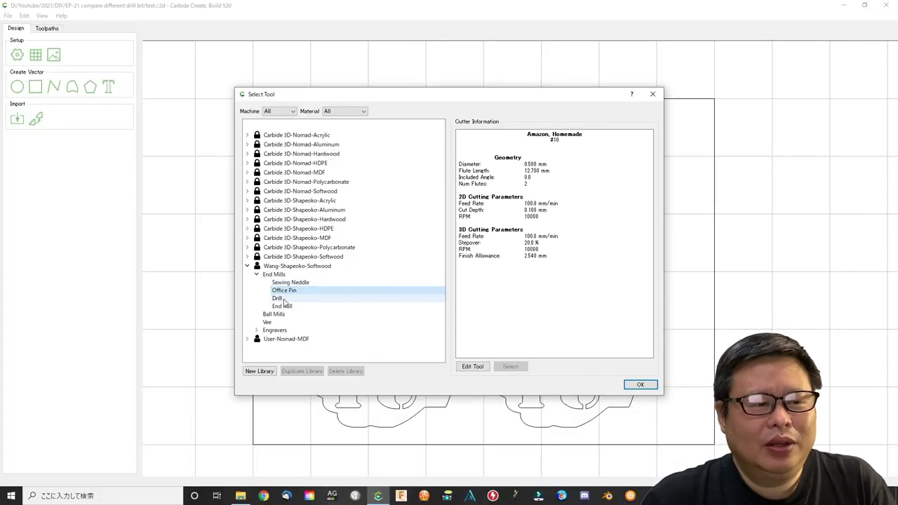
{"action": "left_click", "coordinate": [478, 368]}
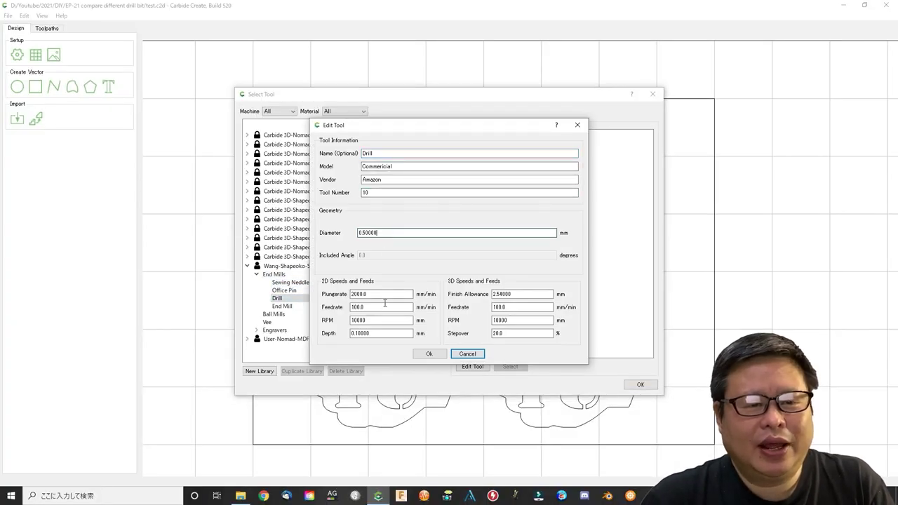
{"action": "left_click", "coordinate": [429, 353]}
{"action": "key", "text": "Down"}
{"action": "left_click", "coordinate": [472, 366]}
{"action": "left_click", "coordinate": [396, 166]}
{"action": "left_click", "coordinate": [391, 179]}
{"action": "key", "text": "Tab"}
{"action": "key", "text": "Tab"}
{"action": "key", "text": "Tab"}
{"action": "key", "text": "Tab"}
{"action": "key", "text": "Tab"}
{"action": "key", "text": "Tab"}
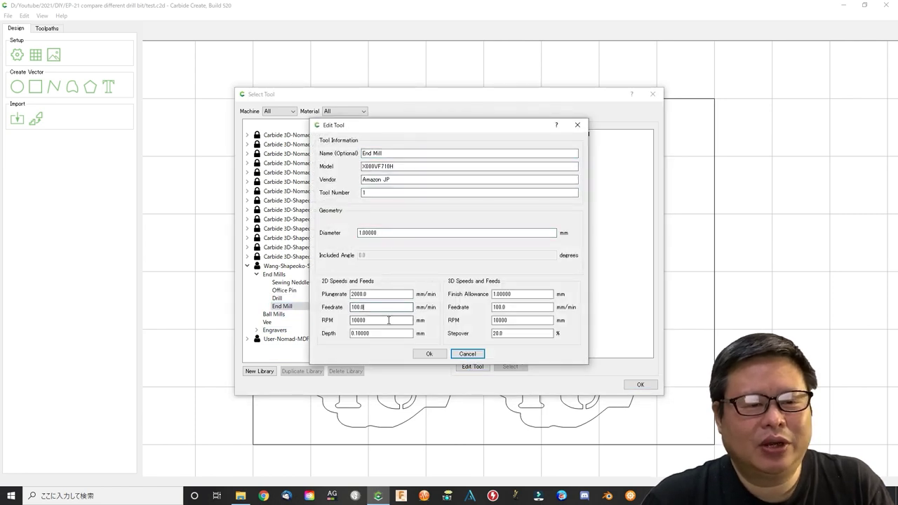
{"action": "left_click", "coordinate": [430, 354]}
Review the V Shape engraver settings in the Engravers group without changes.
{"action": "left_click", "coordinate": [256, 330]}
{"action": "left_click", "coordinate": [274, 329]}
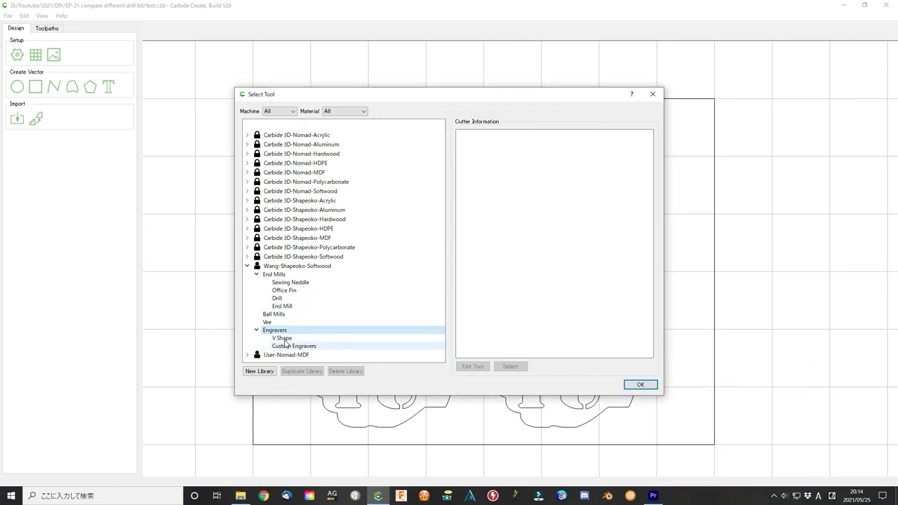
{"action": "left_click", "coordinate": [282, 338]}
{"action": "left_click", "coordinate": [476, 368]}
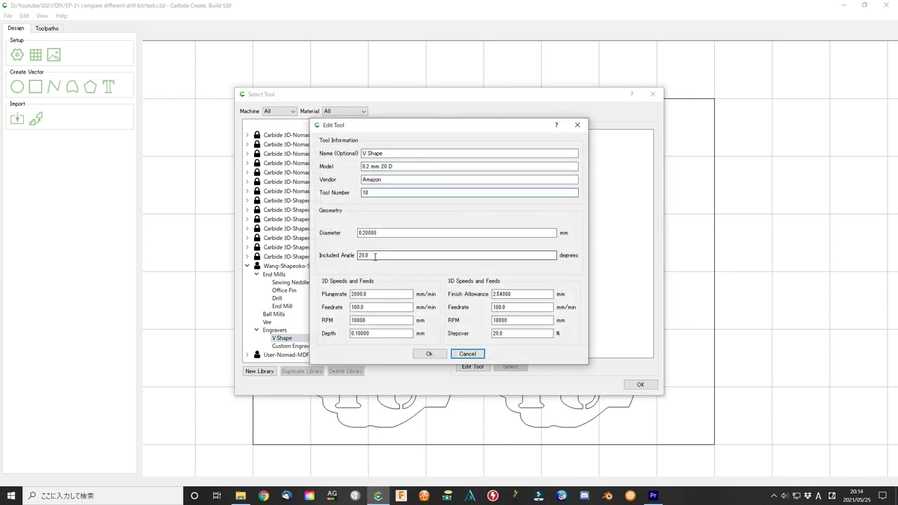
{"action": "key", "text": "Tab"}
{"action": "key", "text": "Tab"}
{"action": "key", "text": "Tab"}
{"action": "key", "text": "Tab"}
{"action": "key", "text": "Tab"}
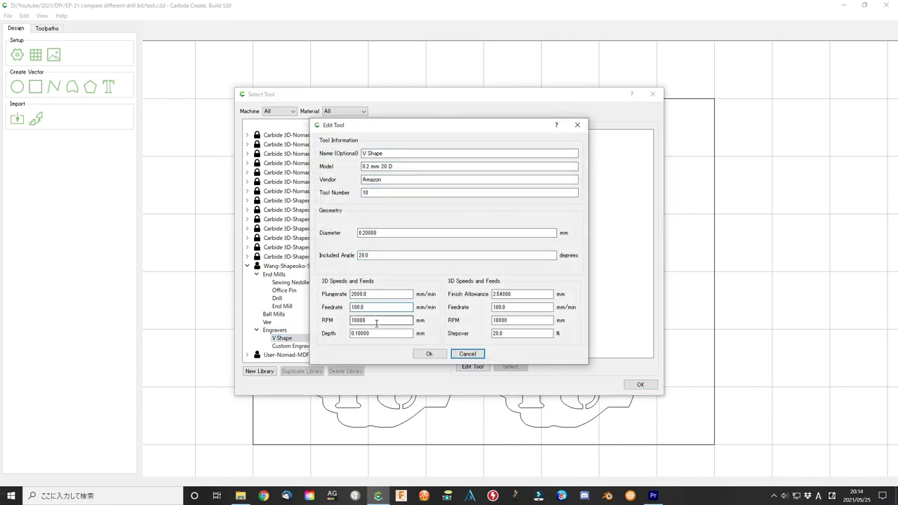
{"action": "left_click", "coordinate": [429, 353]}
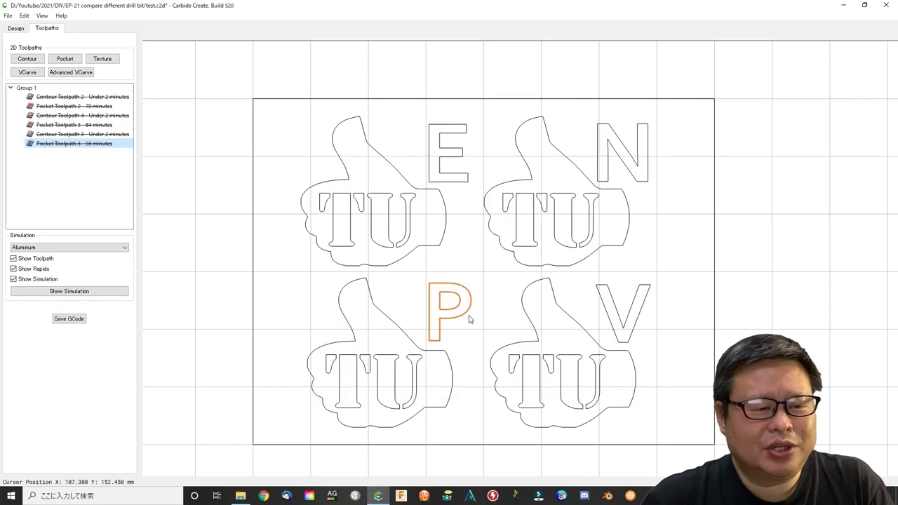
Start a contour toolpath for the P using the Office Pin end mill from the Wang-Shapeoko-Softwood library.
{"action": "left_click", "coordinate": [27, 60]}
{"action": "left_click", "coordinate": [59, 76]}
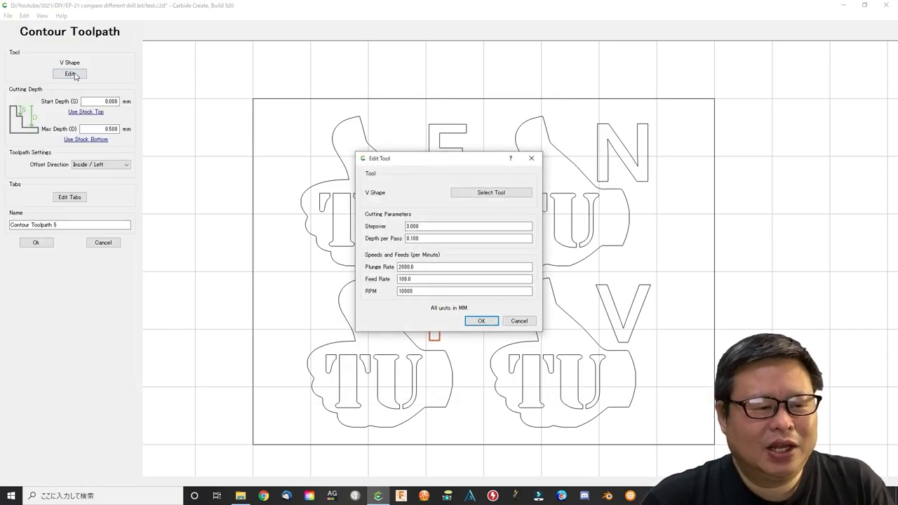
{"action": "left_click", "coordinate": [511, 195]}
{"action": "left_click", "coordinate": [247, 266]}
{"action": "double_click", "coordinate": [274, 274]}
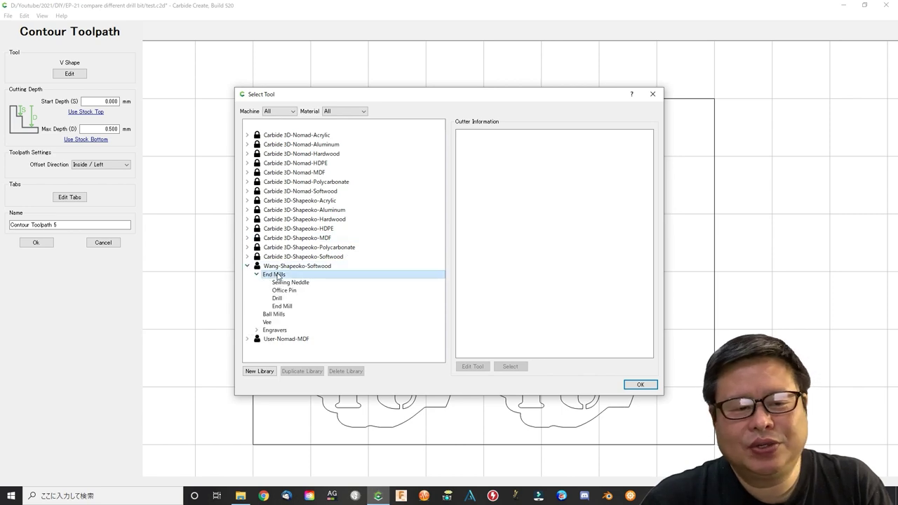
{"action": "left_click", "coordinate": [284, 291]}
{"action": "left_click", "coordinate": [509, 366]}
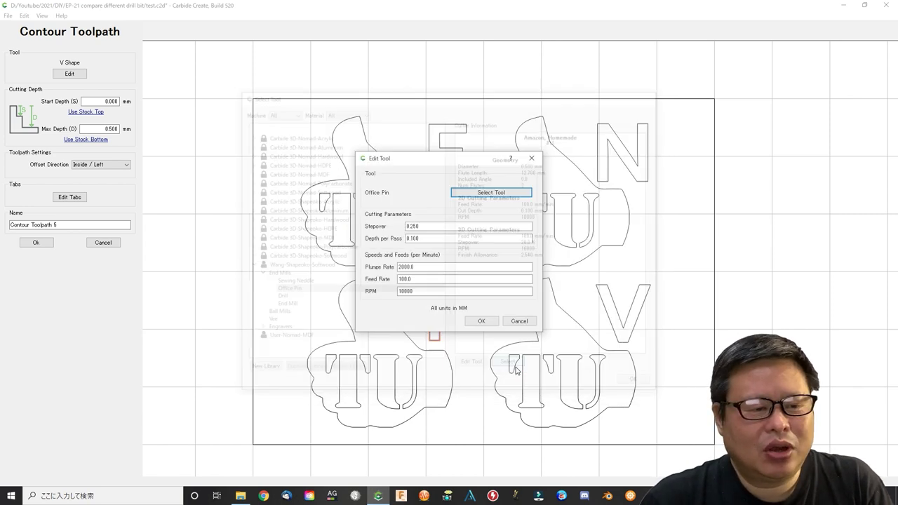
{"action": "double_click", "coordinate": [427, 227]}
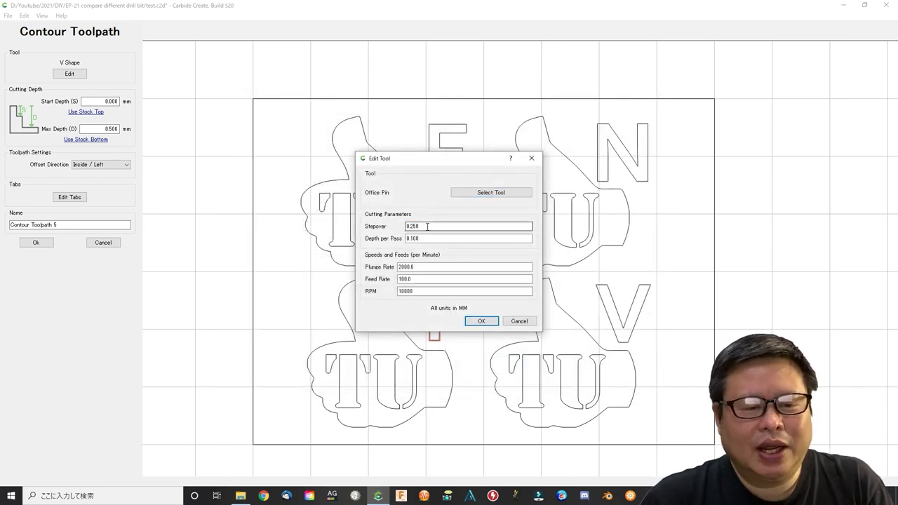
{"action": "key", "text": "Tab"}
{"action": "key", "text": "Tab"}
{"action": "key", "text": "Tab"}
{"action": "key", "text": "Tab"}
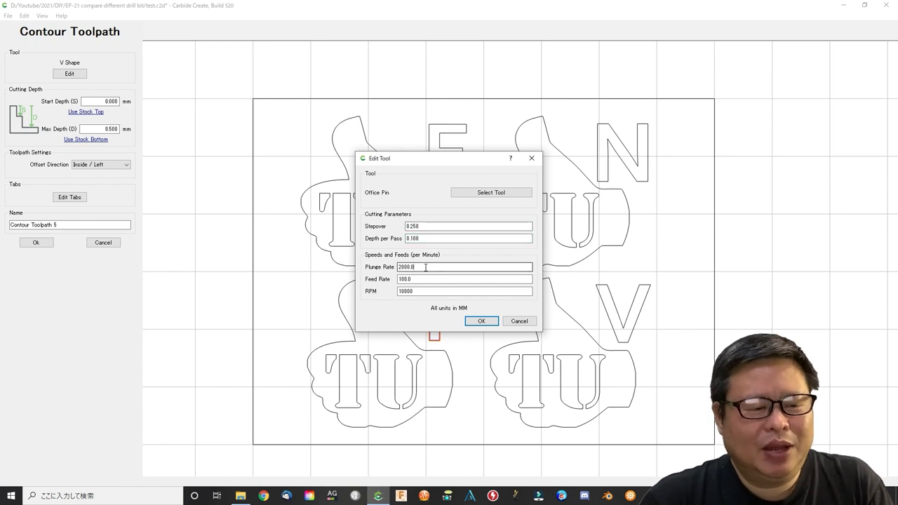
{"action": "left_click", "coordinate": [481, 321]}
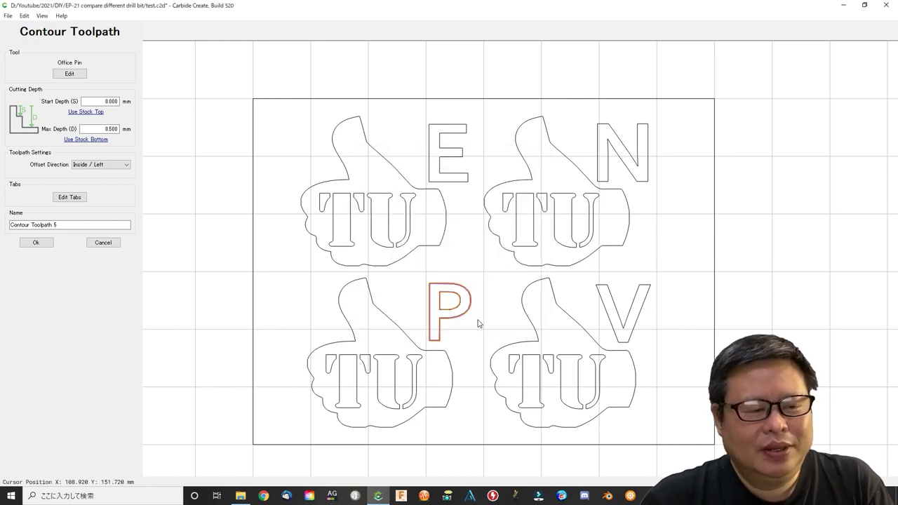
Set the contour's max depth to 0.3 mm and its offset direction to No Offset.
{"action": "double_click", "coordinate": [105, 130]}
{"action": "type", "text": "0.3"}
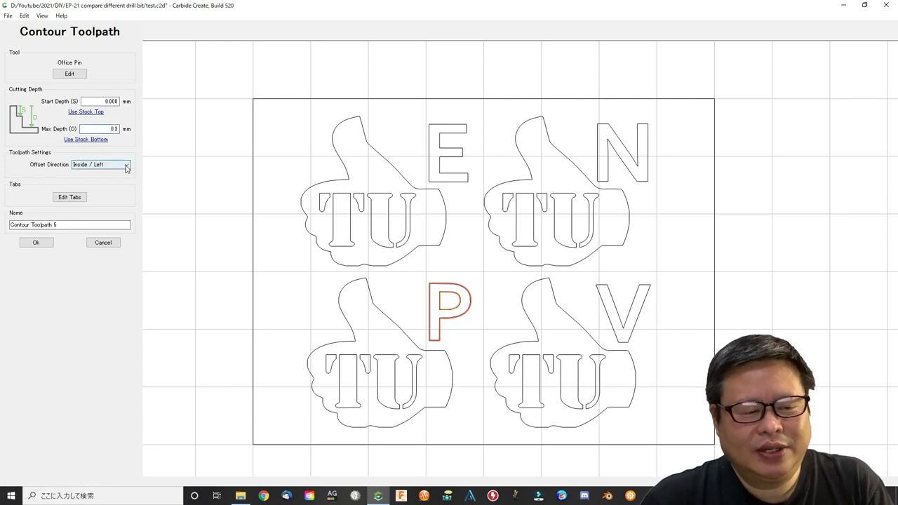
{"action": "left_click", "coordinate": [126, 165]}
{"action": "left_click", "coordinate": [90, 182]}
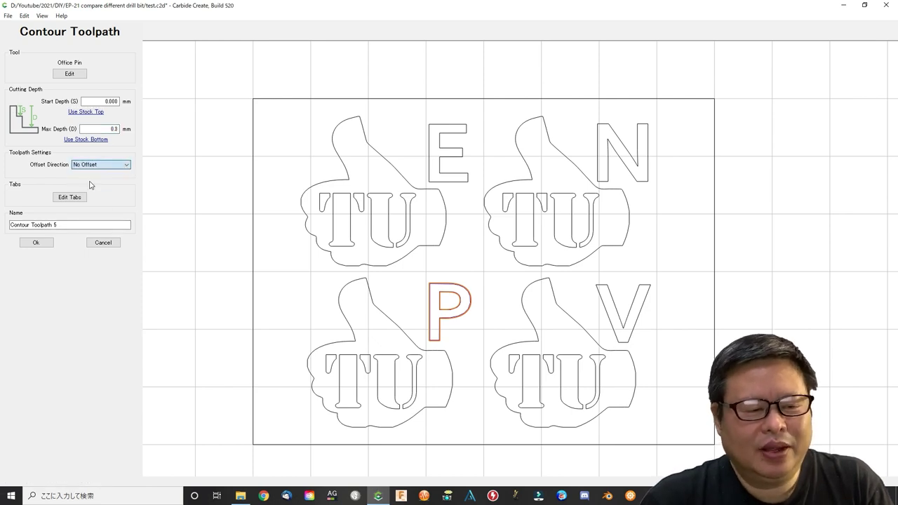
Save the P contour, then add a pocket toolpath for the lower-left TU letters and hand.
{"action": "left_click", "coordinate": [37, 243]}
{"action": "left_click_drag", "start_coordinate": [290, 343], "coordinate": [428, 423]}
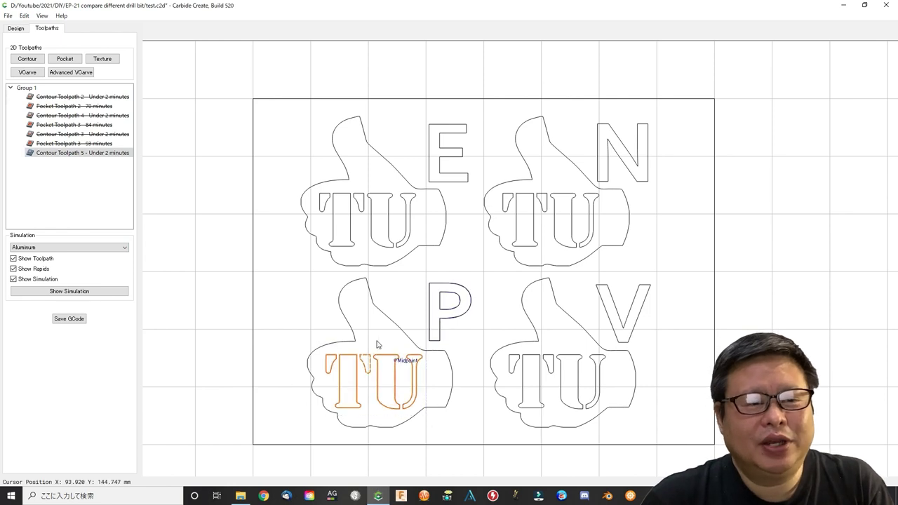
{"action": "left_click", "coordinate": [351, 341], "text": "shift"}
{"action": "left_click", "coordinate": [66, 60]}
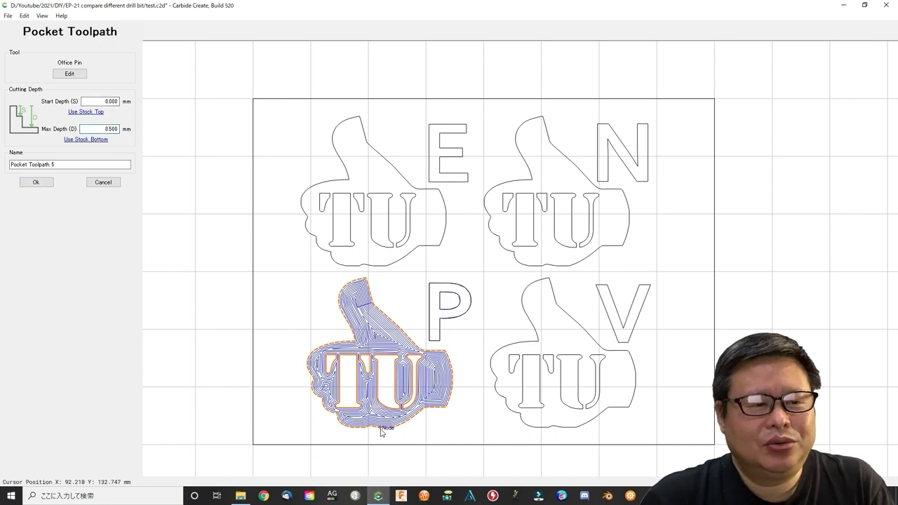
{"action": "scroll", "coordinate": [373, 410], "scroll_direction": "up", "scroll_amount": 4}
{"action": "left_click", "coordinate": [38, 184]}
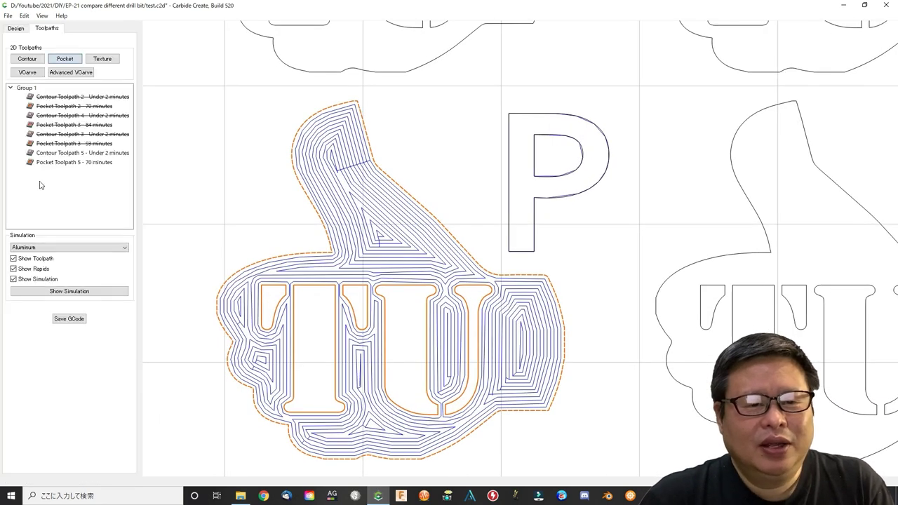
Simulate in MDF and save Contour and Pocket Toolpath 5 as G-code named 'pin bot left'.
{"action": "left_click", "coordinate": [122, 247]}
{"action": "left_click", "coordinate": [30, 274]}
{"action": "left_click", "coordinate": [77, 152]}
{"action": "left_click", "coordinate": [73, 162]}
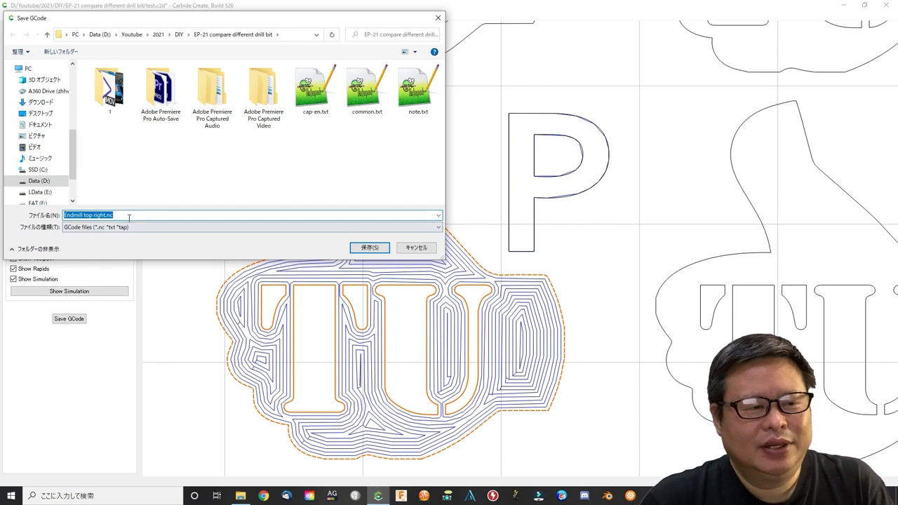
{"action": "type", "text": "pin"}
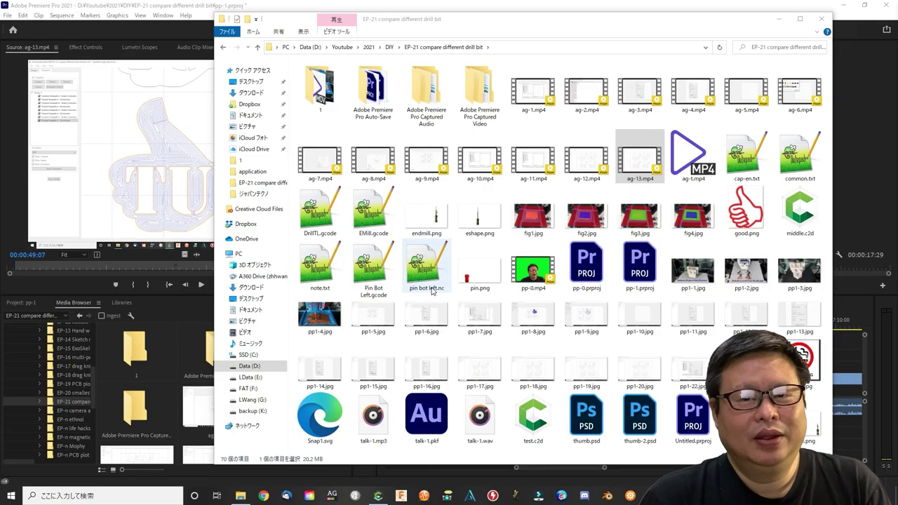
Rename pin bot left.nc to pin bot left test.gcode and open it in Notepad++.
{"action": "left_click", "coordinate": [430, 292]}
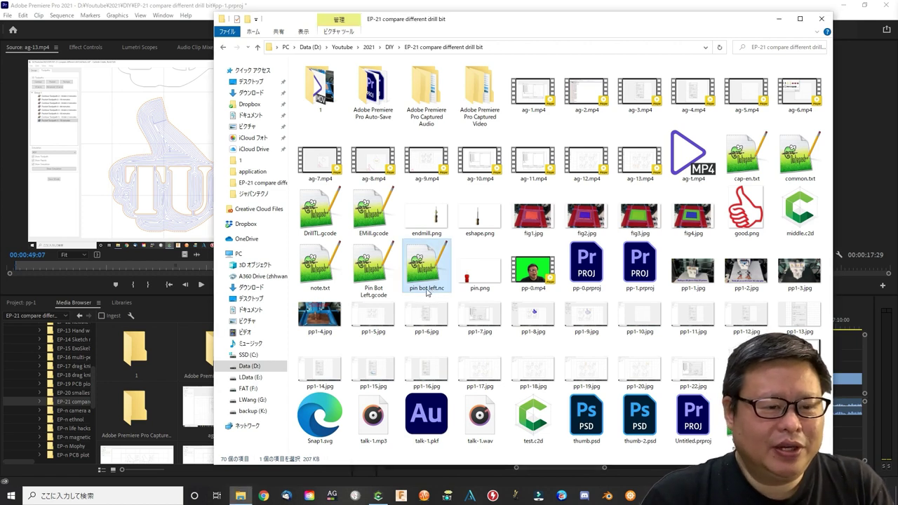
{"action": "left_click", "coordinate": [426, 293]}
{"action": "left_click", "coordinate": [437, 287]}
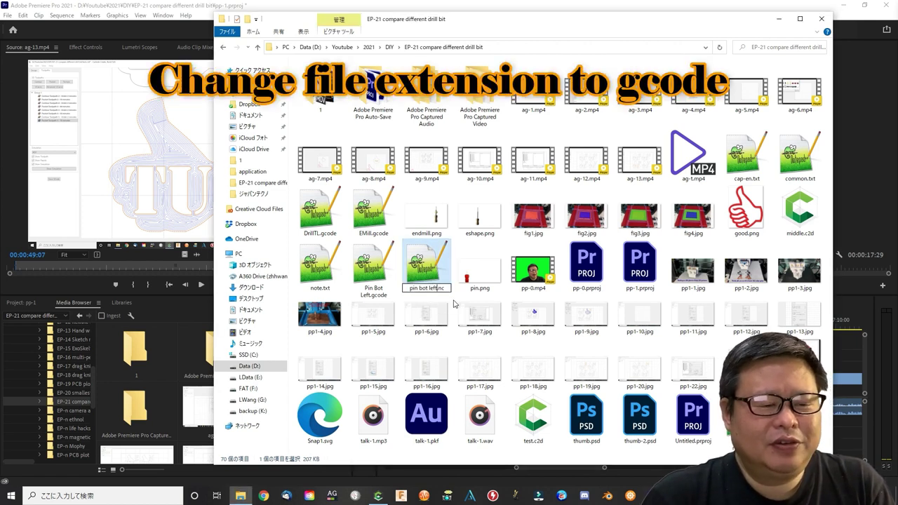
{"action": "type", "text": "test"}
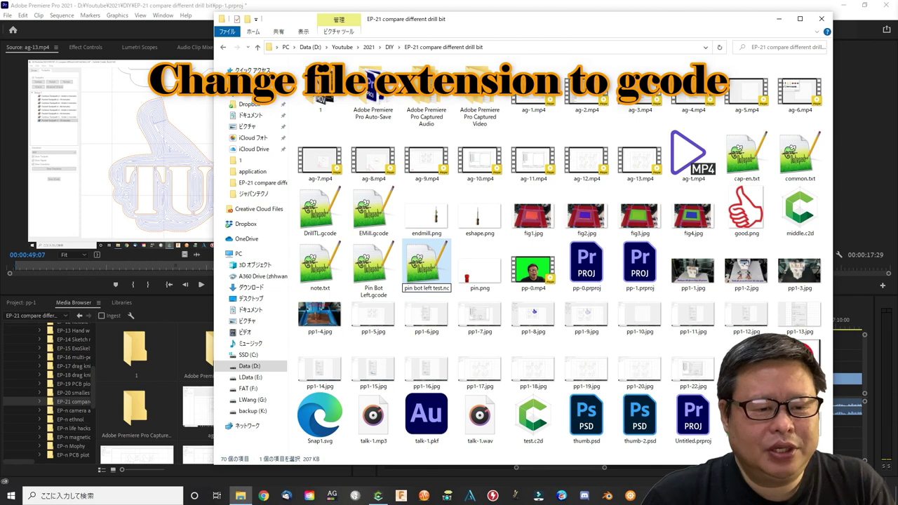
{"action": "key", "text": "Delete"}
{"action": "key", "text": "Delete"}
{"action": "key", "text": "Delete"}
{"action": "type", "text": ".gcode"}
{"action": "key", "text": "Return"}
{"action": "key", "text": "Return"}
{"action": "double_click", "coordinate": [376, 276]}
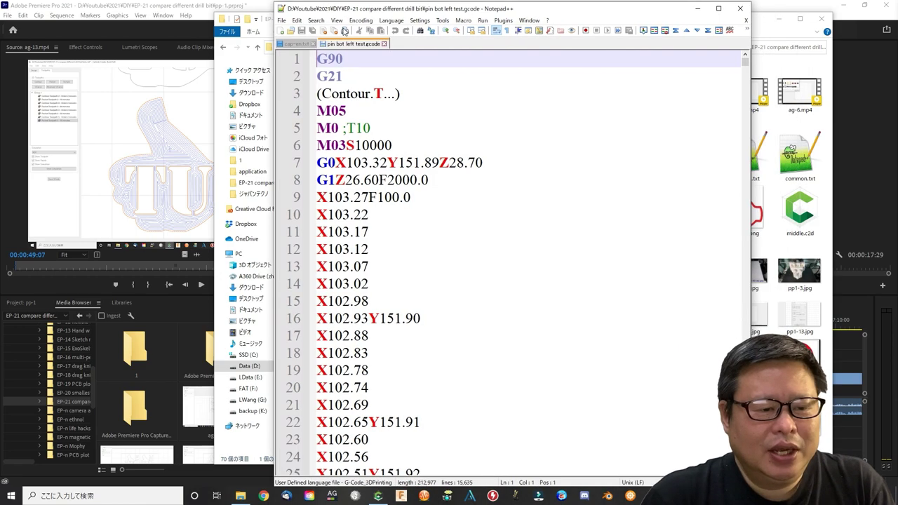
Delete the old header lines at the top of the G-code file.
{"action": "scroll", "coordinate": [367, 242], "scroll_direction": "down", "scroll_amount": 20}
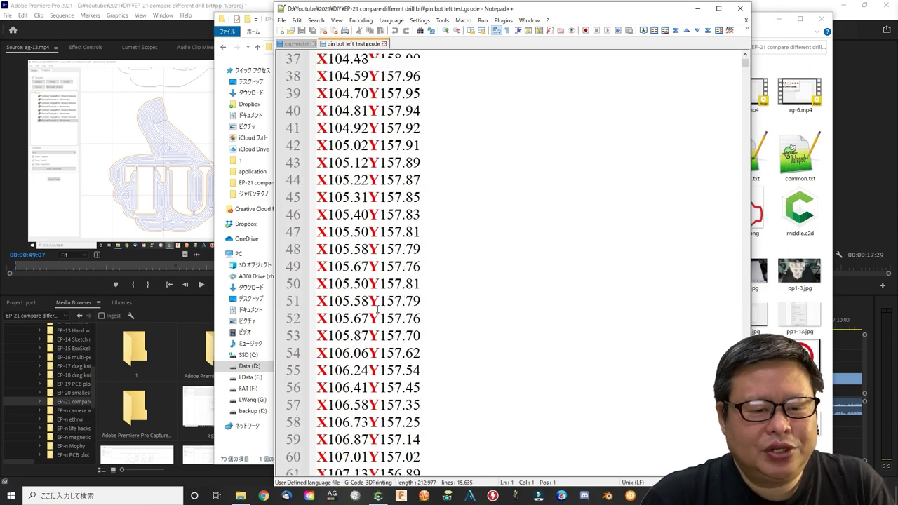
{"action": "left_click_drag", "start_coordinate": [743, 66], "coordinate": [721, 54]}
{"action": "key", "text": "super+Up"}
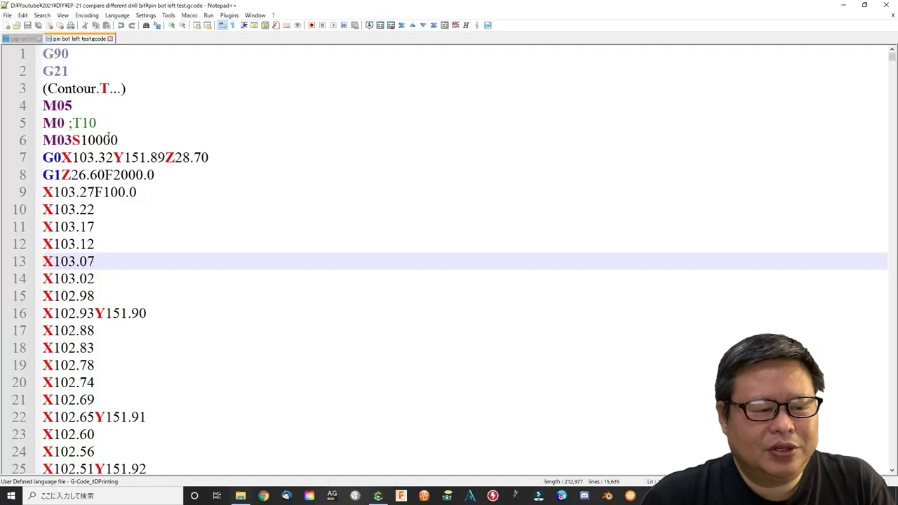
{"action": "left_click_drag", "start_coordinate": [124, 137], "coordinate": [33, 61]}
{"action": "key", "text": "Delete"}
{"action": "key", "text": "Delete"}
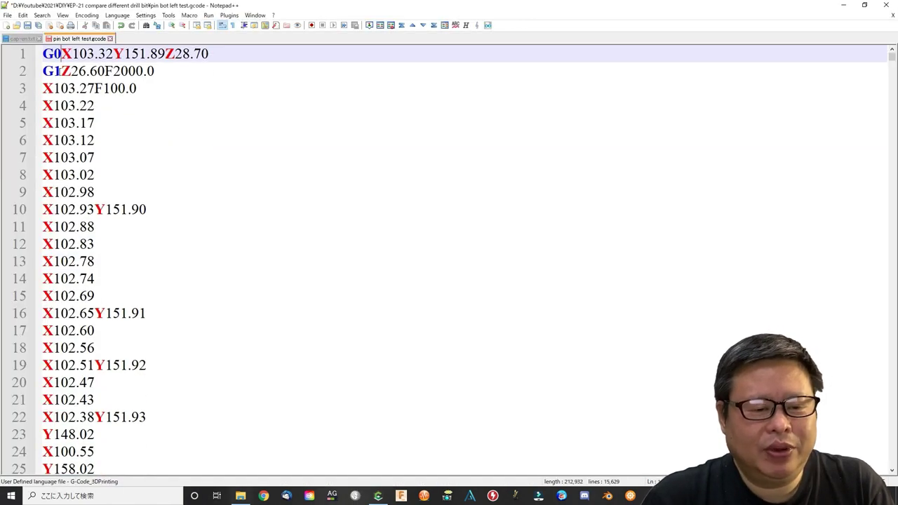
Strip every G0 and G1 code from the file with regex Replace All.
{"action": "left_click", "coordinate": [41, 15]}
{"action": "left_click", "coordinate": [58, 108]}
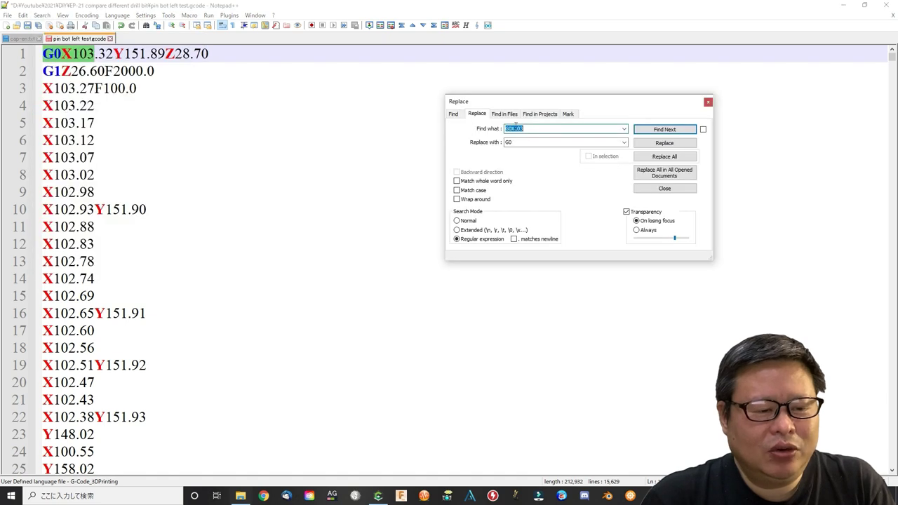
{"action": "double_click", "coordinate": [526, 142]}
{"action": "key", "text": "Delete"}
{"action": "left_click", "coordinate": [652, 157]}
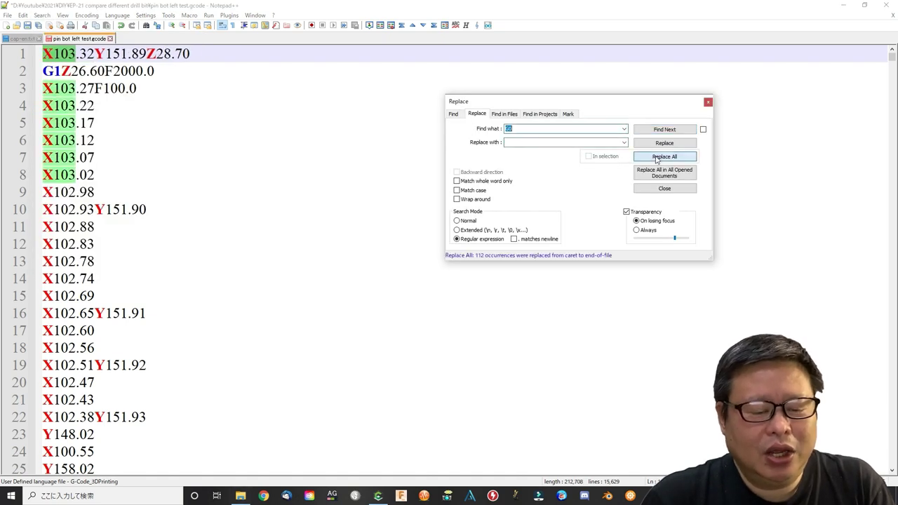
{"action": "key", "text": "End"}
{"action": "key", "text": "BackSpace"}
{"action": "type", "text": "1"}
{"action": "left_click", "coordinate": [673, 156]}
{"action": "left_click", "coordinate": [708, 102]}
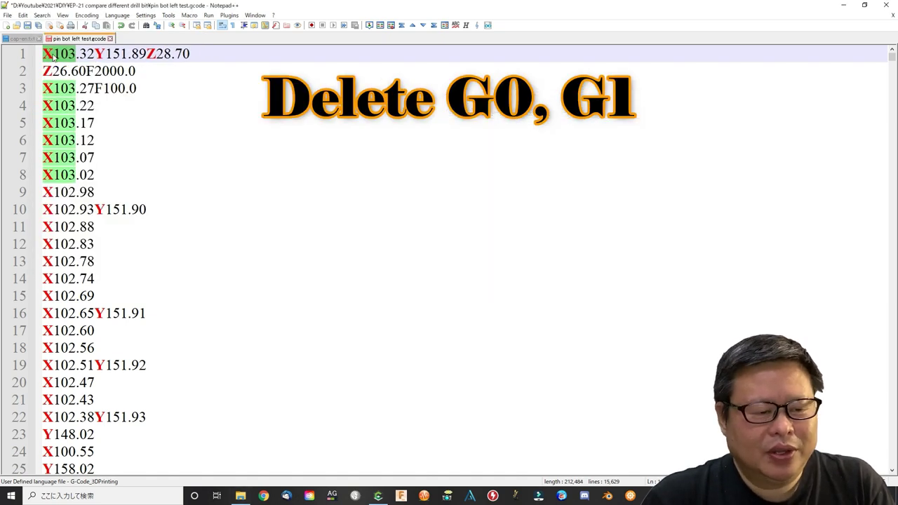
{"action": "scroll", "coordinate": [141, 210], "scroll_direction": "down", "scroll_amount": 5}
{"action": "left_click", "coordinate": [99, 140]}
{"action": "mouse_move", "coordinate": [892, 59]}
{"action": "left_mouse_down"}
{"action": "mouse_move", "coordinate": [892, 77]}
{"action": "mouse_move", "coordinate": [892, 53]}
{"action": "left_mouse_up"}
Replace ^ with G0 so every line of the file begins with G0.
{"action": "left_click", "coordinate": [43, 15]}
{"action": "left_click", "coordinate": [59, 109]}
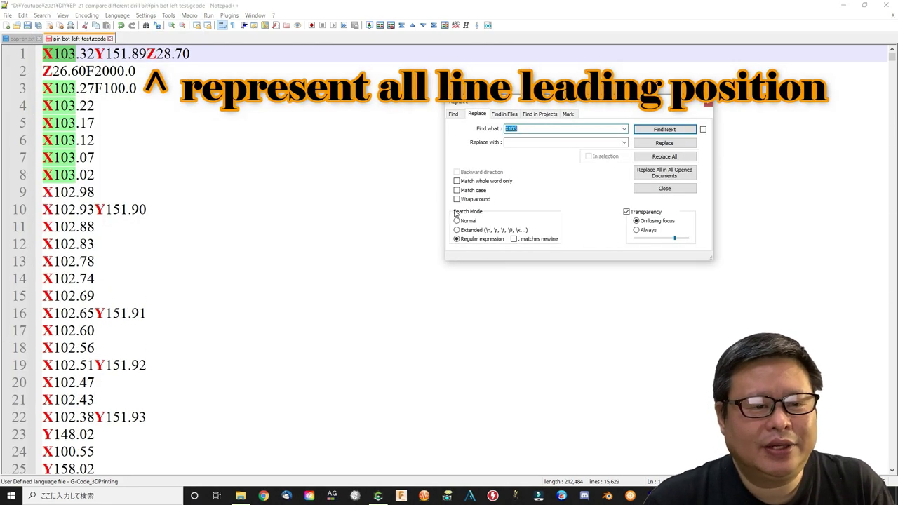
{"action": "left_click", "coordinate": [511, 142]}
{"action": "type", "text": "G0"}
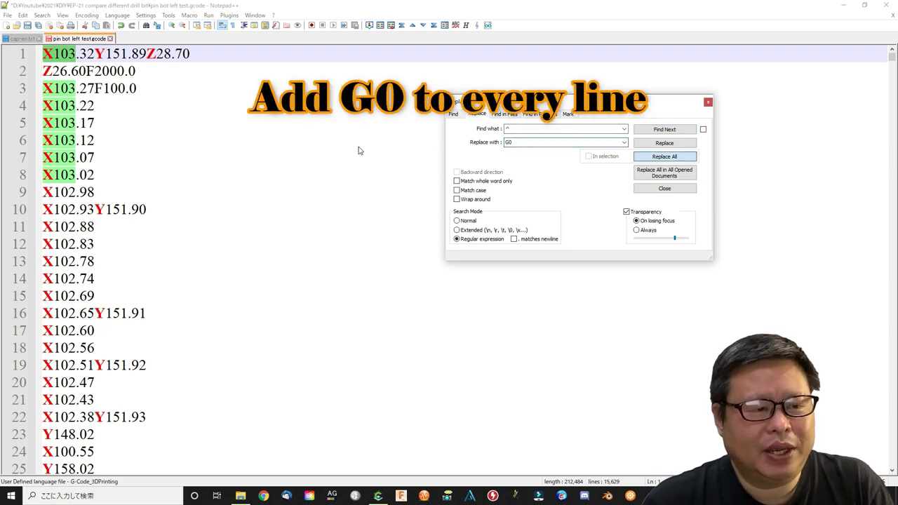
{"action": "key", "text": "Return"}
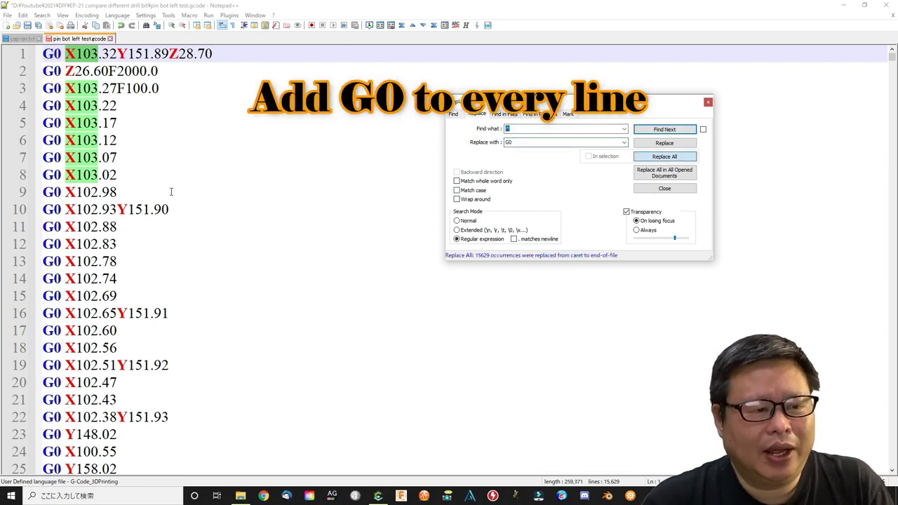
{"action": "left_click", "coordinate": [708, 102]}
{"action": "scroll", "coordinate": [280, 223], "scroll_direction": "down", "scroll_amount": 1}
{"action": "scroll", "coordinate": [308, 216], "scroll_direction": "up", "scroll_amount": 1}
{"action": "mouse_move", "coordinate": [891, 56]}
{"action": "left_mouse_down"}
{"action": "mouse_move", "coordinate": [891, 465]}
{"action": "mouse_move", "coordinate": [848, 104]}
{"action": "mouse_move", "coordinate": [891, 50]}
{"action": "left_mouse_up"}
Paste common.txt's header block at the top of the G-code file.
{"action": "left_click", "coordinate": [137, 39]}
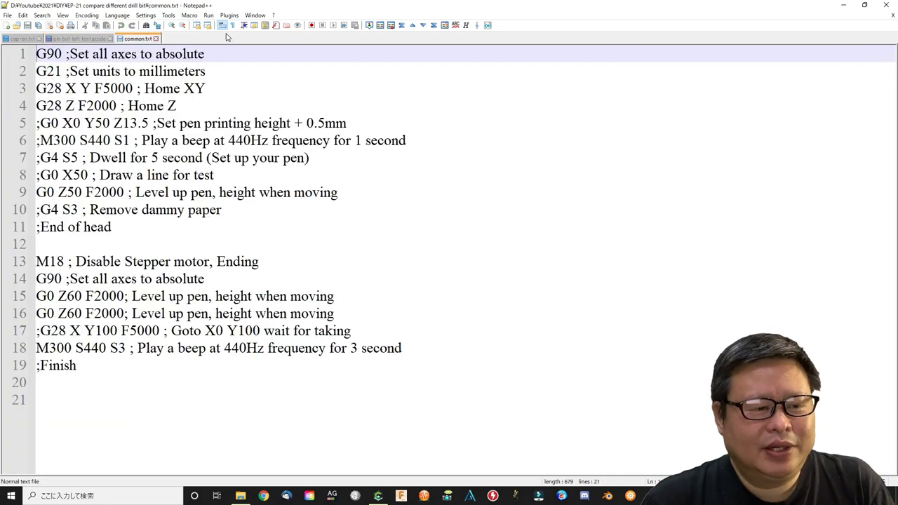
{"action": "left_click_drag", "start_coordinate": [36, 53], "coordinate": [179, 260]}
{"action": "key", "text": "ctrl+c"}
{"action": "left_click", "coordinate": [71, 39]}
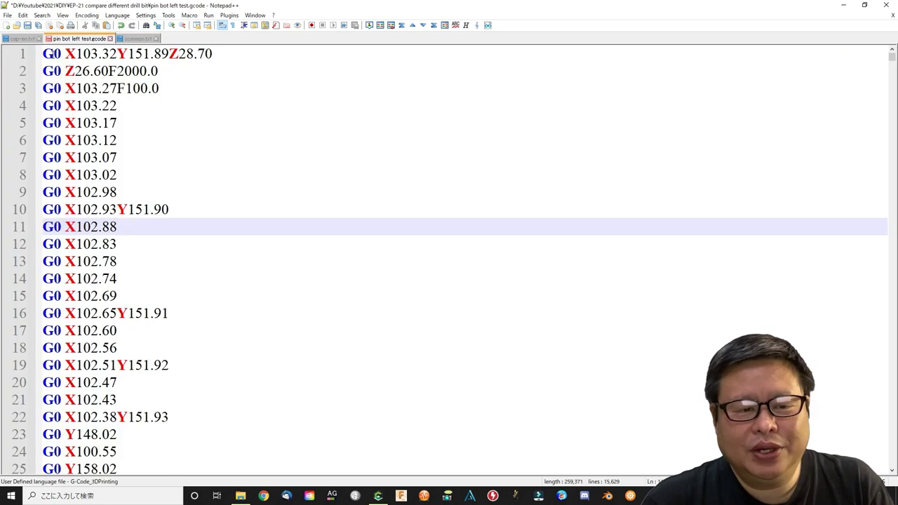
{"action": "key", "text": "ctrl+Home"}
{"action": "key", "text": "Return"}
{"action": "key", "text": "Return"}
{"action": "key", "text": "Up"}
{"action": "key", "text": "Up"}
{"action": "key", "text": "ctrl+v"}
{"action": "key", "text": "Return"}
{"action": "key", "text": "Return"}
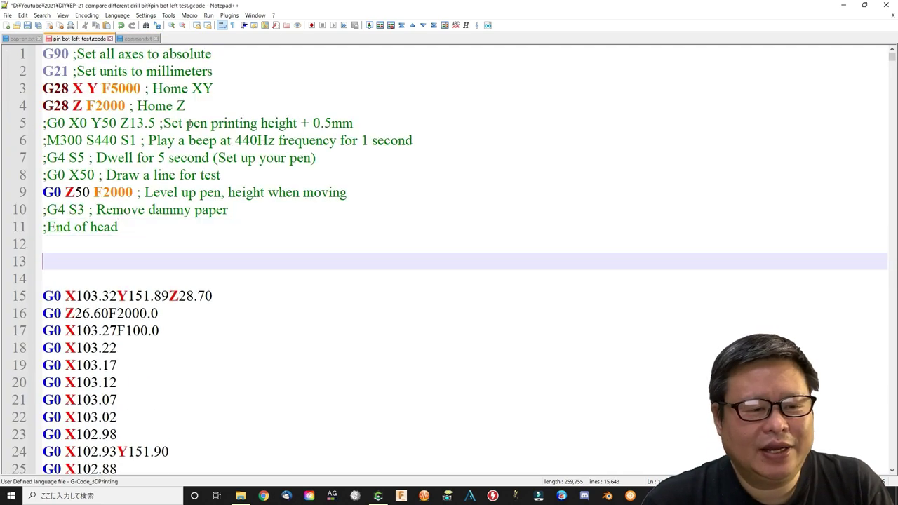
Copy the starting X103.32 Y151.89 move onto line 13.
{"action": "left_click", "coordinate": [168, 295]}
{"action": "left_click", "coordinate": [44, 296], "text": "shift"}
{"action": "key", "text": "ctrl+c"}
{"action": "left_click", "coordinate": [56, 261]}
{"action": "key", "text": "ctrl+v"}
{"action": "left_click", "coordinate": [53, 191]}
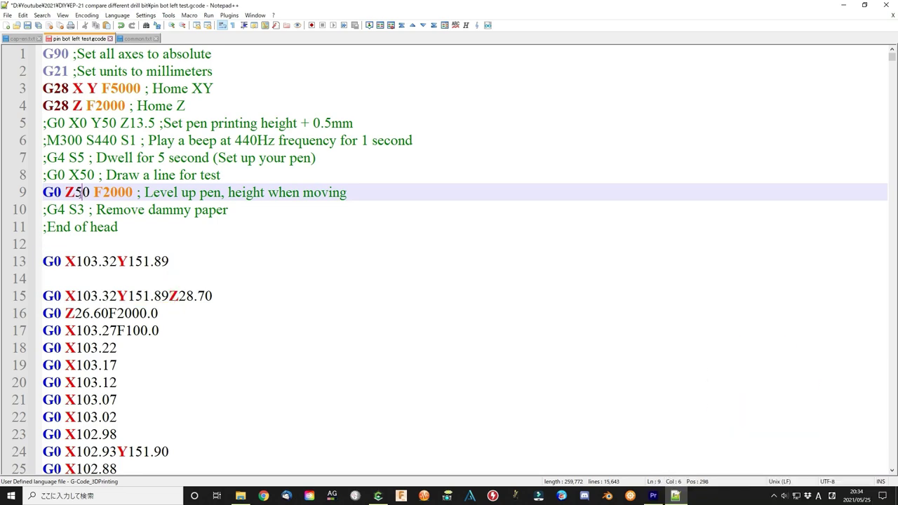
{"action": "left_click", "coordinate": [295, 260]}
{"action": "key", "text": "Down"}
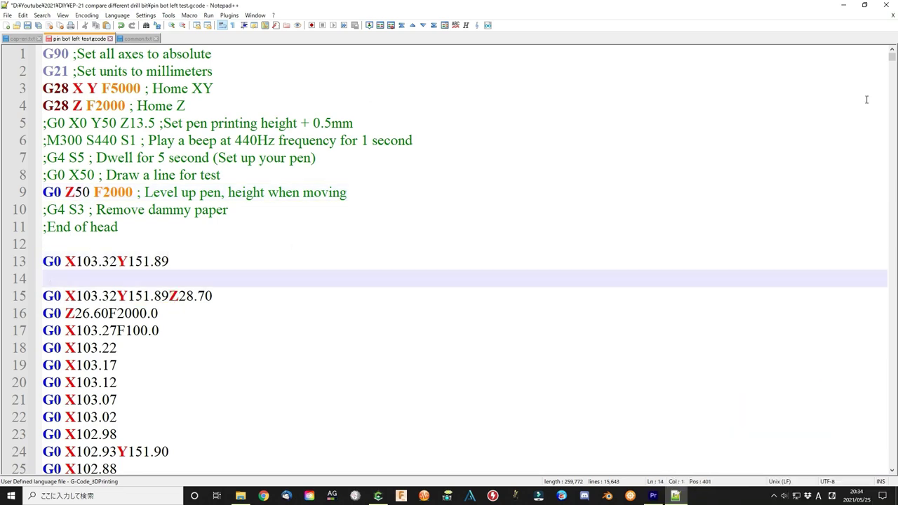
Replace the trailing M05 and M02 lines with common.txt's ending block.
{"action": "left_click_drag", "start_coordinate": [891, 61], "coordinate": [892, 465]}
{"action": "left_click_drag", "start_coordinate": [58, 418], "coordinate": [150, 467]}
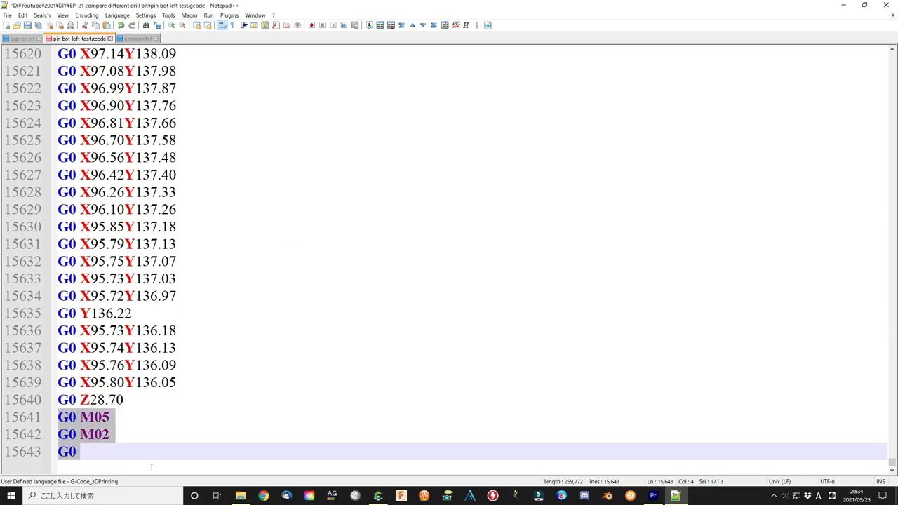
{"action": "key", "text": "Delete"}
{"action": "key", "text": "Return"}
{"action": "left_click", "coordinate": [137, 39]}
{"action": "left_click", "coordinate": [36, 261]}
{"action": "left_click", "coordinate": [100, 372], "text": "shift"}
{"action": "key", "text": "ctrl+c"}
{"action": "left_click", "coordinate": [79, 39]}
{"action": "key", "text": "ctrl+v"}
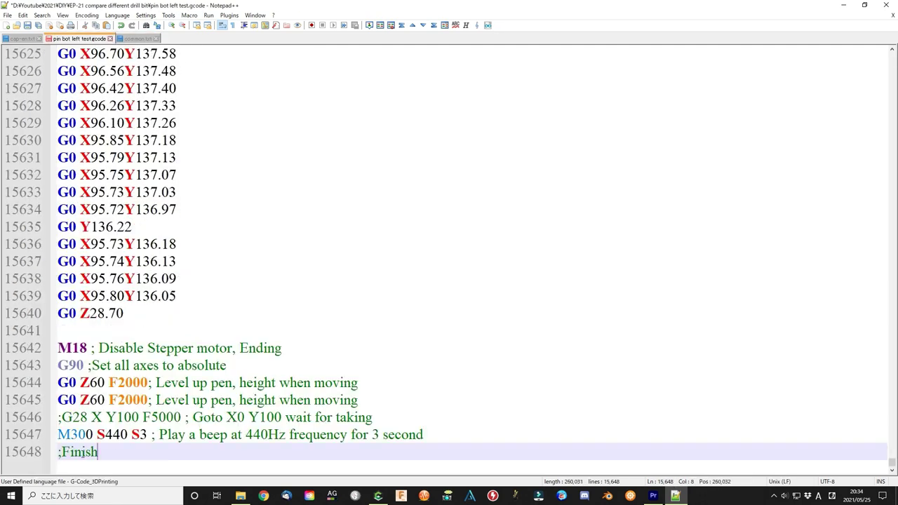
Load pin bot left test.gcode into LaserWeb and scrub the simulator to check the toolpath.
{"action": "left_click", "coordinate": [26, 25]}
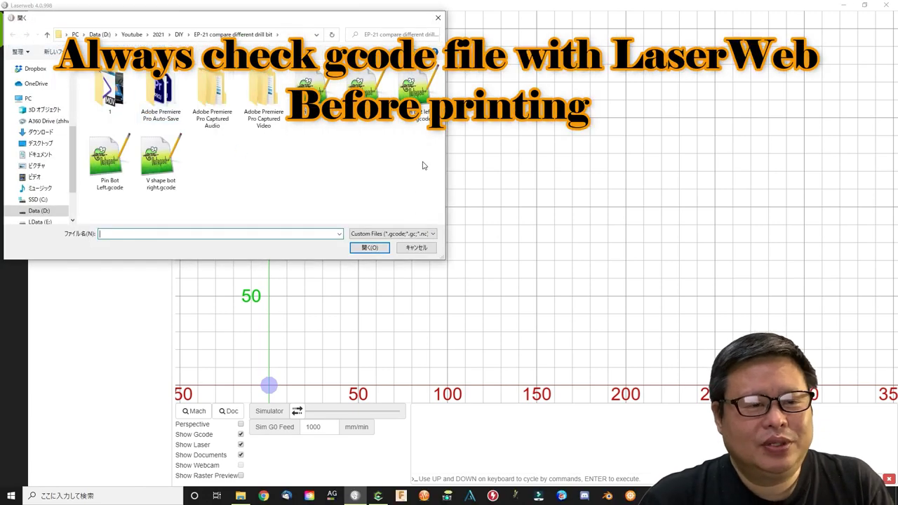
{"action": "double_click", "coordinate": [418, 93]}
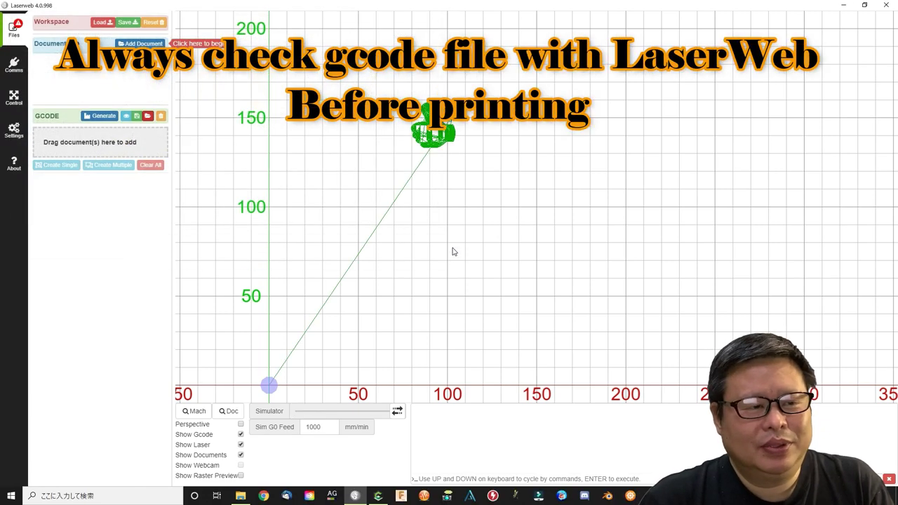
{"action": "scroll", "coordinate": [445, 124], "scroll_direction": "up", "scroll_amount": 5}
{"action": "scroll", "coordinate": [459, 152], "scroll_direction": "up", "scroll_amount": 3}
{"action": "left_click_drag", "start_coordinate": [397, 411], "coordinate": [345, 412]}
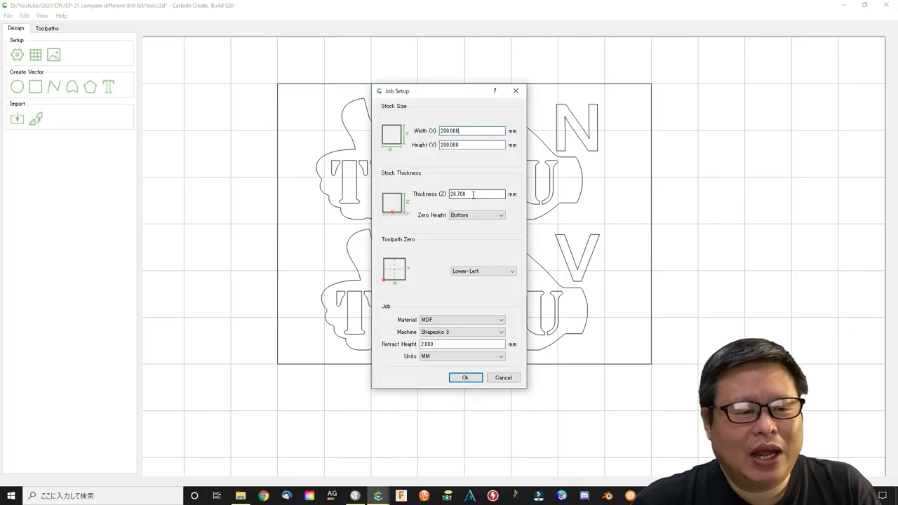
Confirm the 200 × 200 mm stock job setup and select the V letter.
{"action": "left_click", "coordinate": [465, 377]}
{"action": "scroll", "coordinate": [628, 275], "scroll_direction": "up", "scroll_amount": 3}
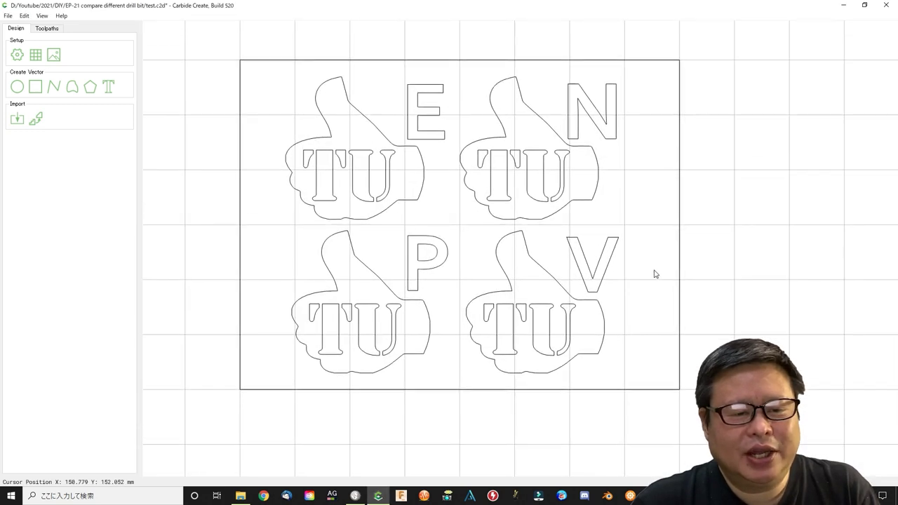
{"action": "left_click", "coordinate": [602, 275]}
{"action": "left_click", "coordinate": [47, 28]}
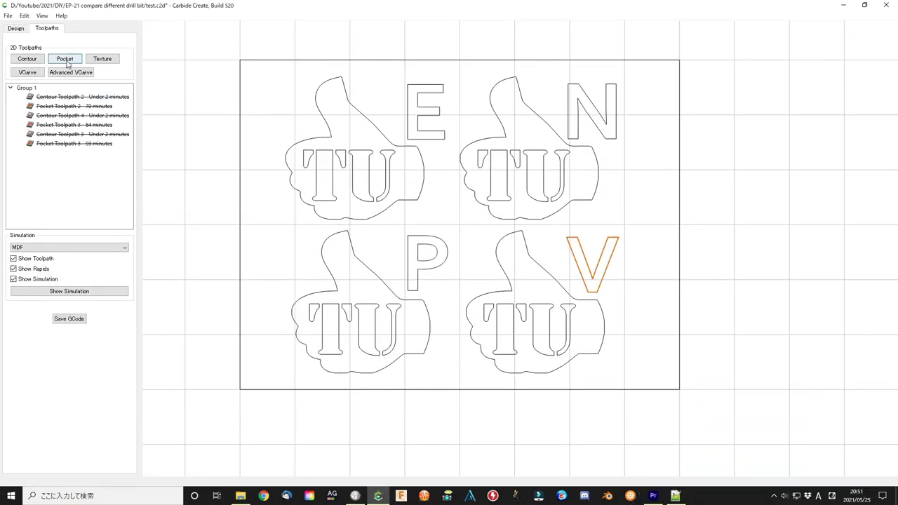
Start a contour toolpath for the V using the V Shape engraver from the library.
{"action": "left_click", "coordinate": [28, 60]}
{"action": "left_click", "coordinate": [70, 74]}
{"action": "left_click", "coordinate": [487, 195]}
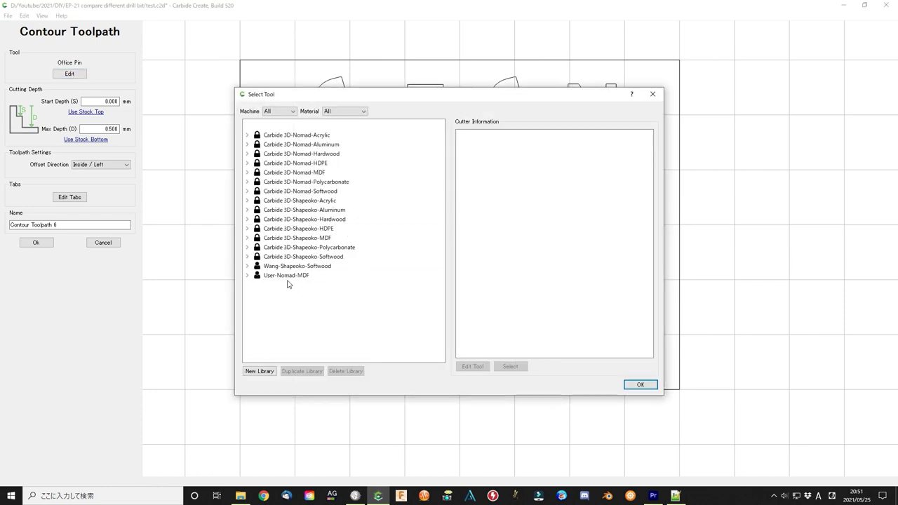
{"action": "left_click", "coordinate": [247, 266]}
{"action": "double_click", "coordinate": [274, 298]}
{"action": "left_click", "coordinate": [282, 306]}
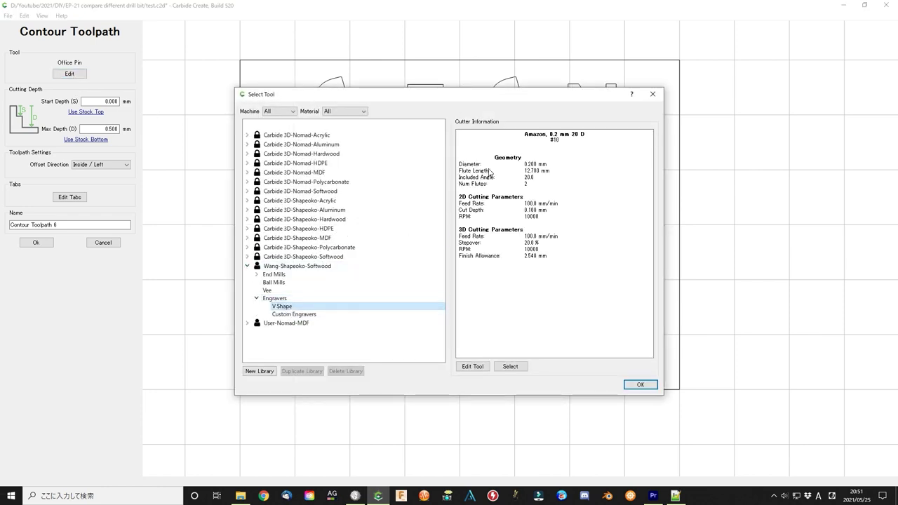
{"action": "left_click", "coordinate": [473, 366]}
{"action": "left_click", "coordinate": [467, 353]}
{"action": "left_click", "coordinate": [639, 384]}
{"action": "left_click", "coordinate": [481, 320]}
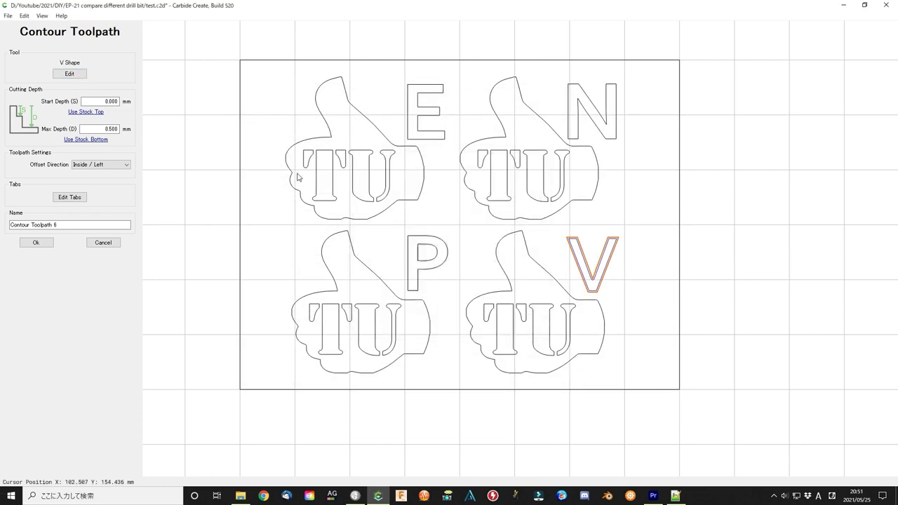
Set max depth to 0.3 mm, keep the inside offset, and save Contour Toolpath 6.
{"action": "key", "text": "Tab"}
{"action": "key", "text": "Tab"}
{"action": "type", "text": "0.3"}
{"action": "left_click", "coordinate": [101, 164]}
{"action": "left_click", "coordinate": [99, 174]}
{"action": "left_click", "coordinate": [36, 242]}
Add Pocket Toolpath 6 for the bottom-right thumbs-up.
{"action": "left_click", "coordinate": [593, 356], "text": "shift"}
{"action": "left_click", "coordinate": [65, 59]}
{"action": "scroll", "coordinate": [506, 376], "scroll_direction": "up", "scroll_amount": 5}
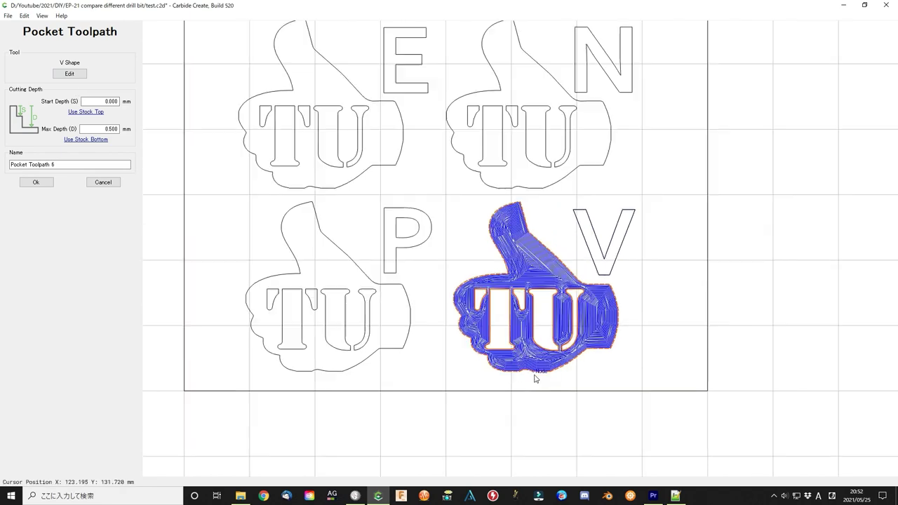
{"action": "left_click", "coordinate": [35, 182]}
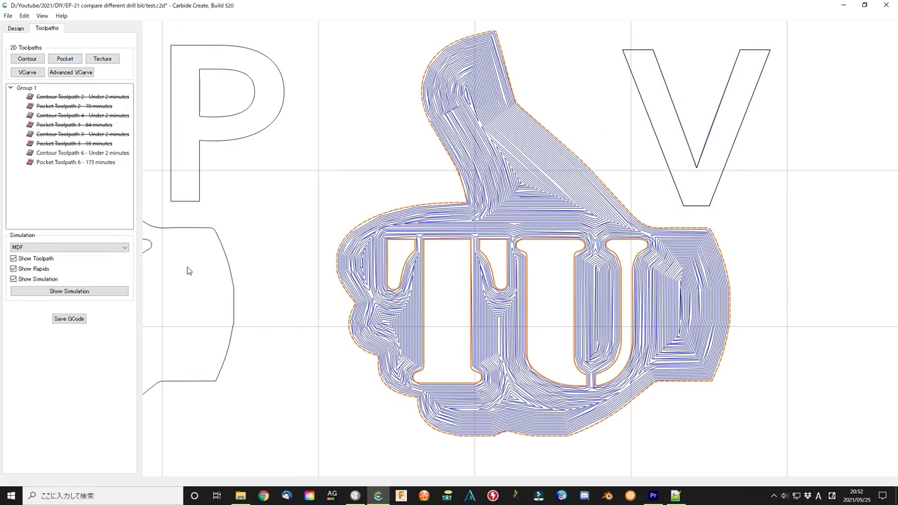